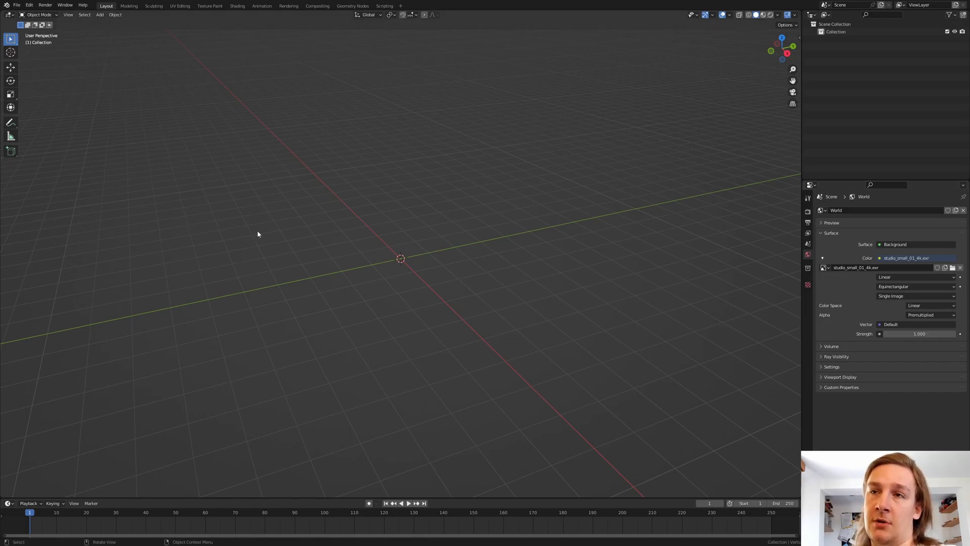
# - Add a plane and switch to the Geometry Nodes workspace, merging the spreadsheet into the viewport
pyautogui.hotkey('shift', 'a')
pyautogui.moveTo(228, 231)
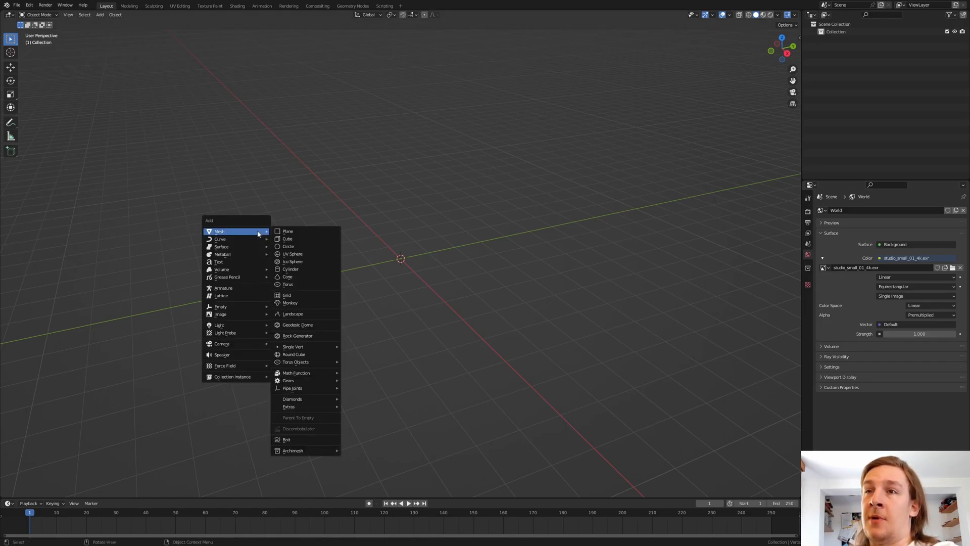
pyautogui.click(310, 239)
pyautogui.click(354, 6)
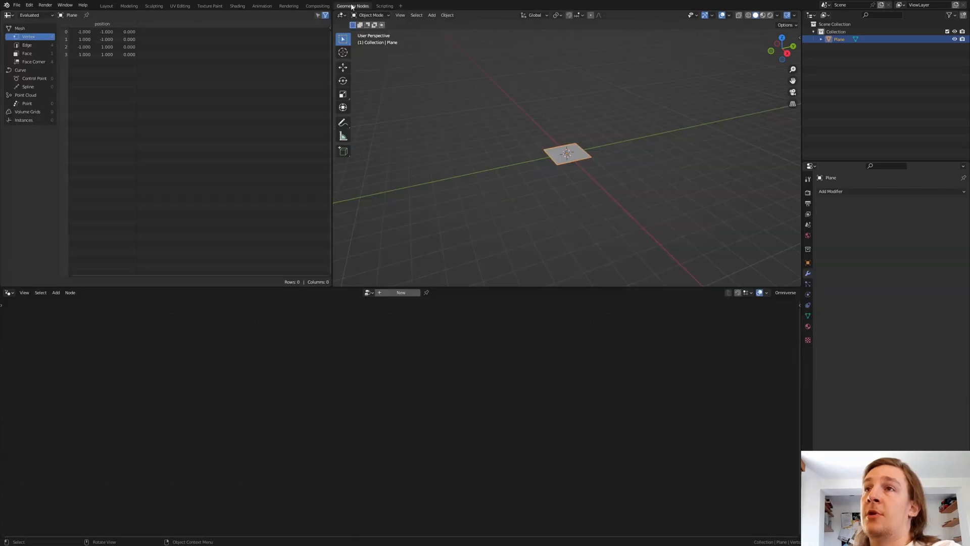
pyautogui.rightClick(332, 80)
pyautogui.click(324, 102)
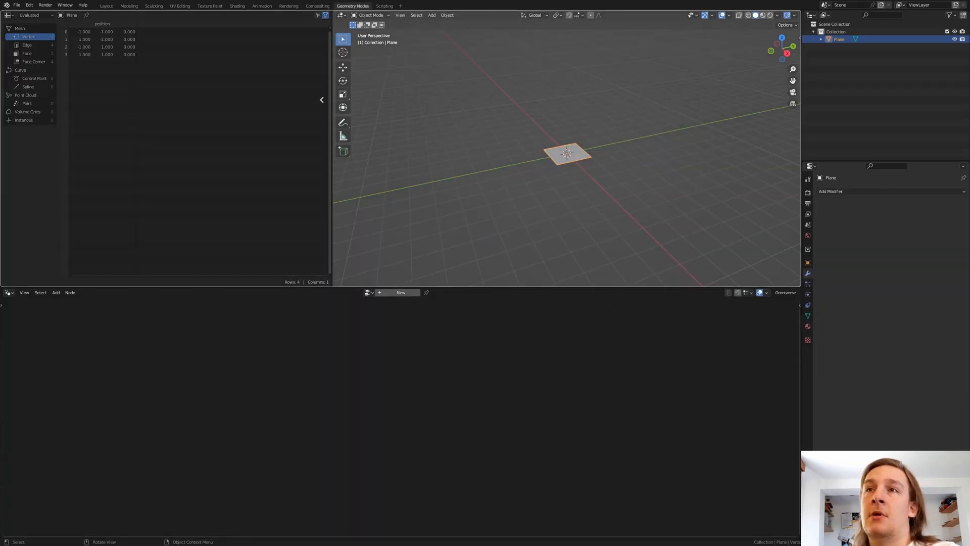
pyautogui.click(288, 136)
# - Create a new geometry node tree, delete Group Input and add a Volume Cube node
pyautogui.click(399, 294)
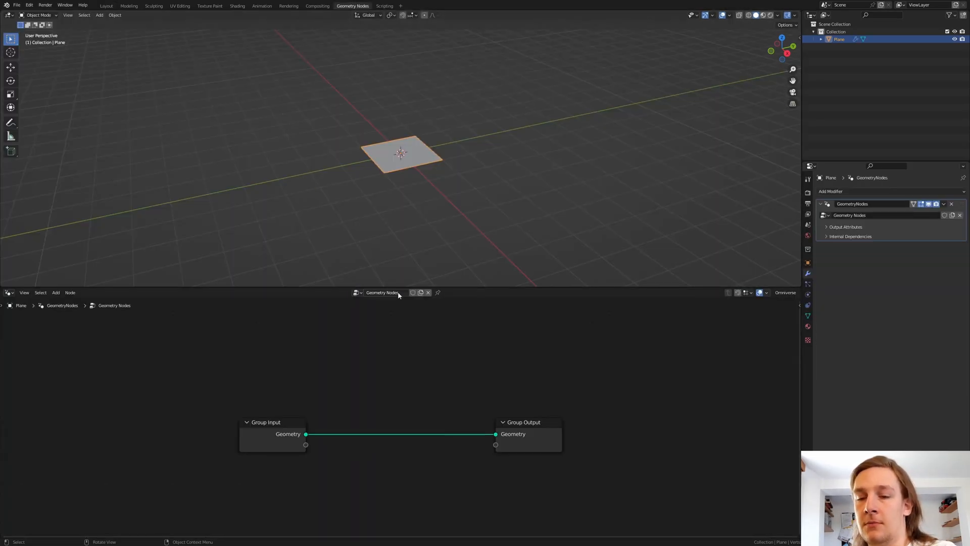
pyautogui.moveTo(312, 442); pyautogui.dragTo(398, 442, button='middle')
pyautogui.click(381, 442)
pyautogui.press('x')
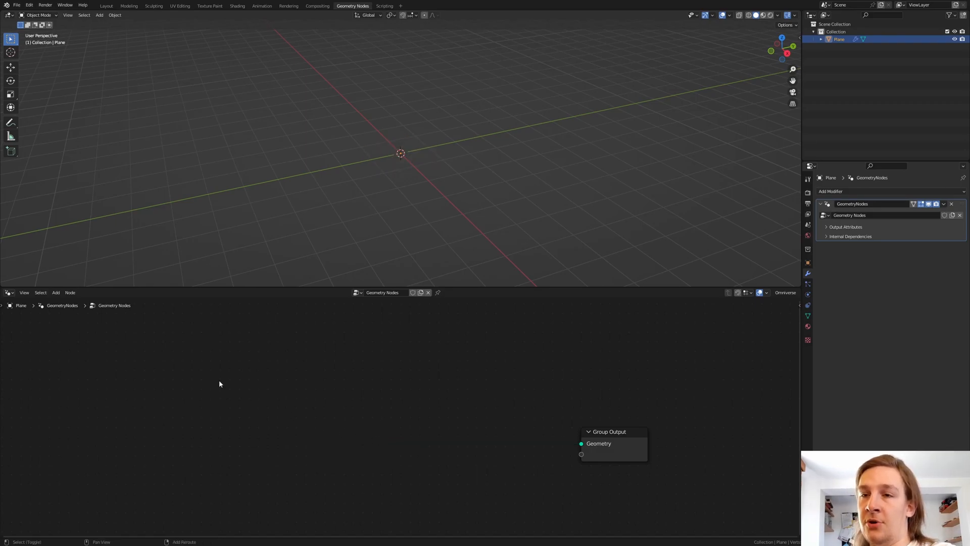
pyautogui.hotkey('shift', 'a')
pyautogui.write('vol')
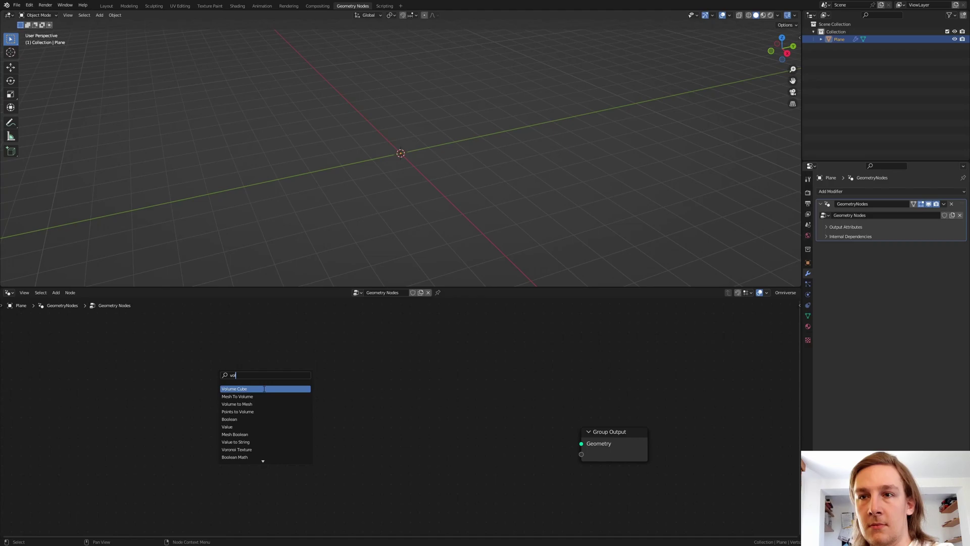
pyautogui.click(264, 389)
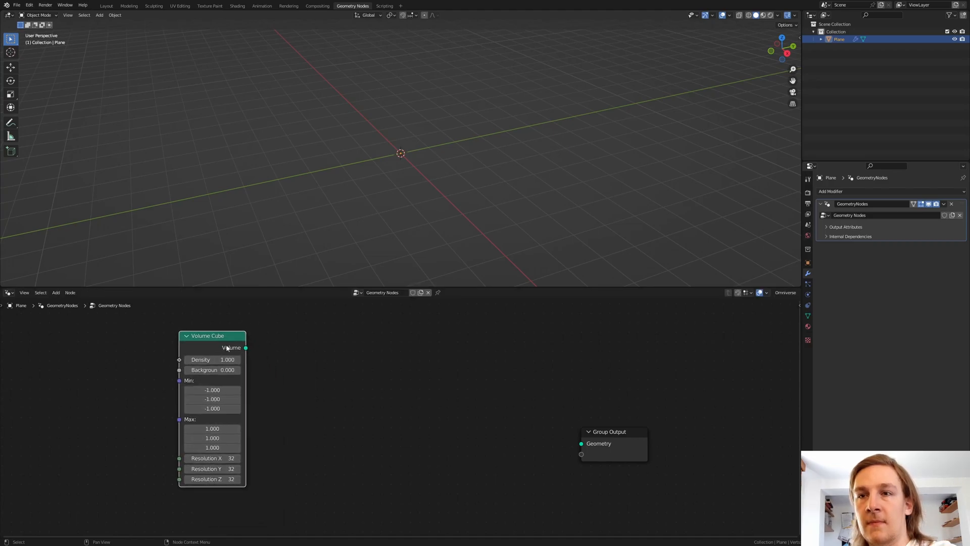
# - Link Volume Cube to the output and insert Volume to Mesh and Set Shade Smooth nodes
pyautogui.moveTo(245, 348); pyautogui.dragTo(580, 443)
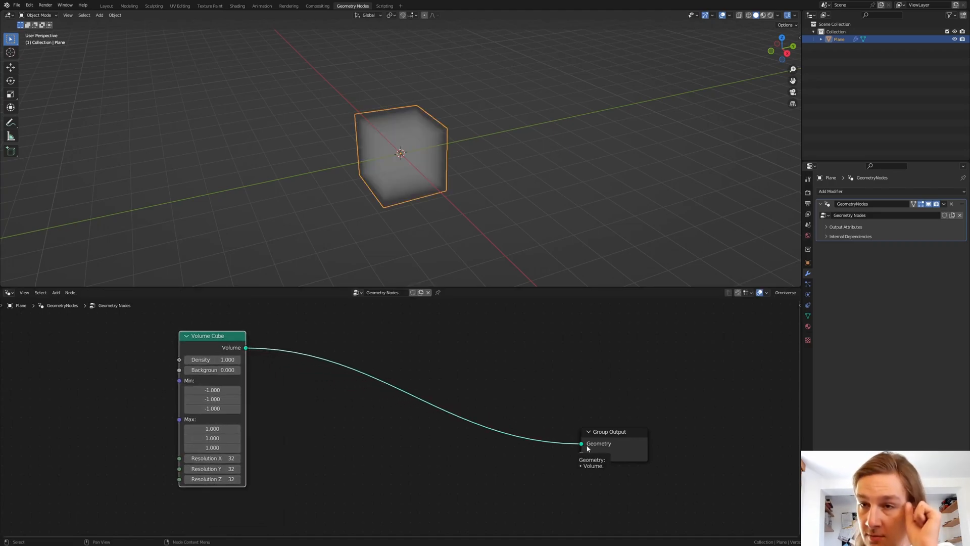
pyautogui.hotkey('shift', 'a')
pyautogui.write('v')
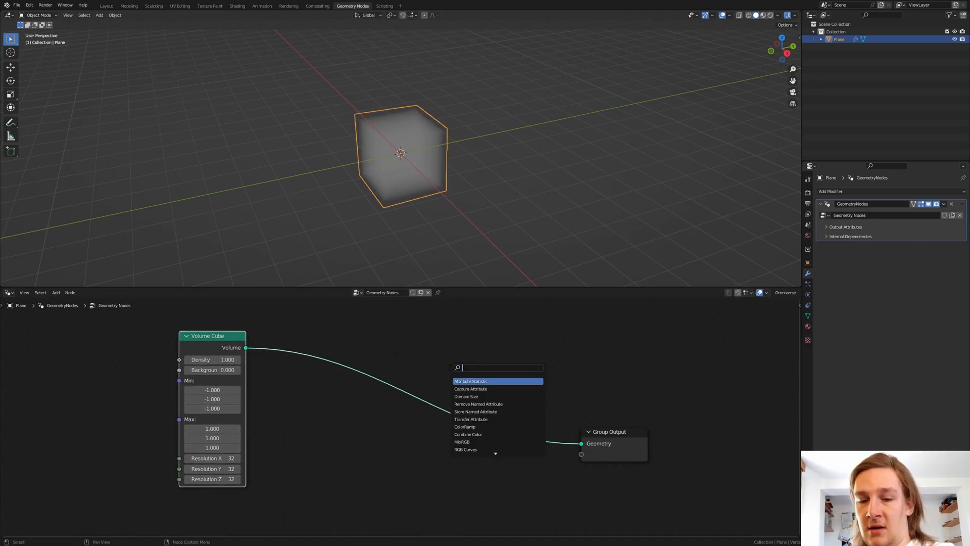
pyautogui.write('o')
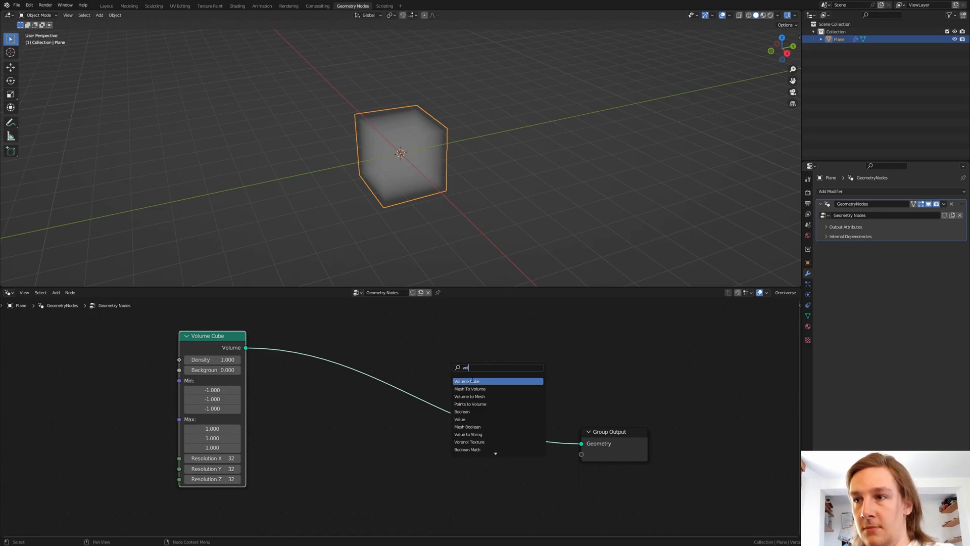
pyautogui.click(471, 396)
pyautogui.click(369, 369)
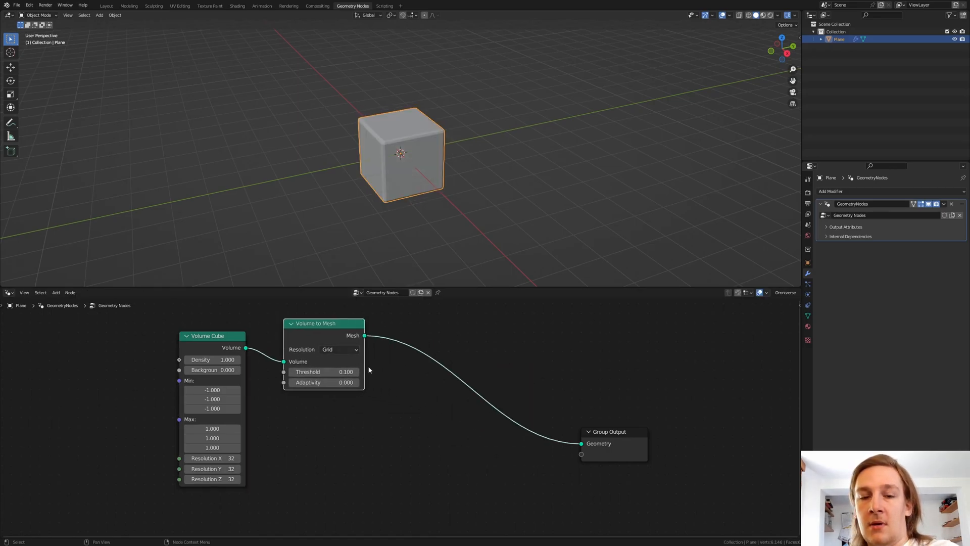
pyautogui.hotkey('shift', 'a')
pyautogui.write('set')
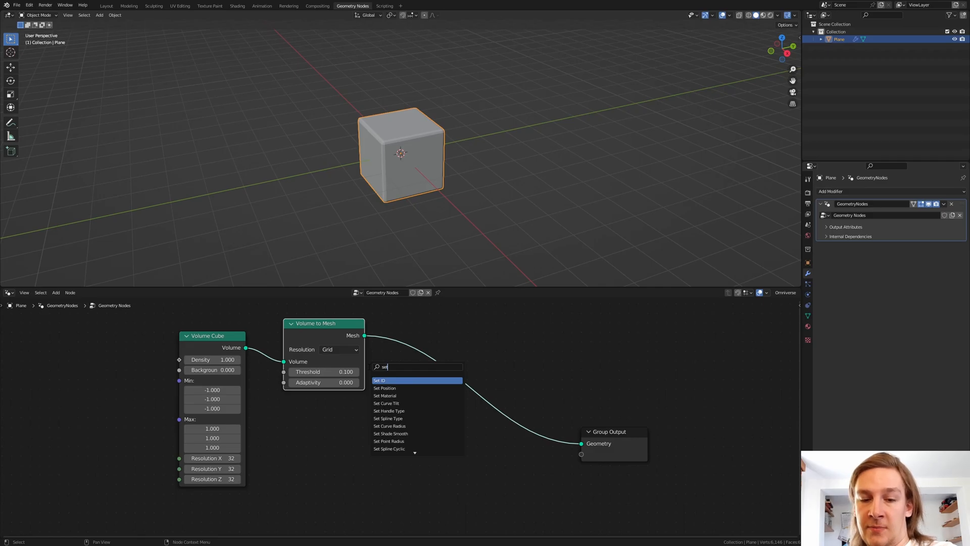
pyautogui.write(' sha')
pyautogui.press('Return')
pyautogui.click(433, 335)
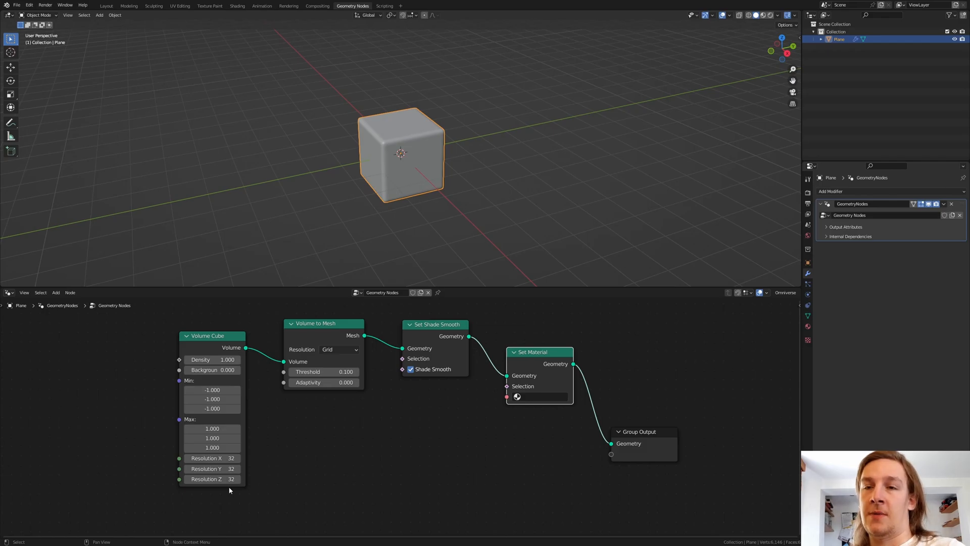
# - Set the Volume Cube resolution to 100 on X, Y and Z
pyautogui.moveTo(220, 458); pyautogui.dragTo(220, 480)
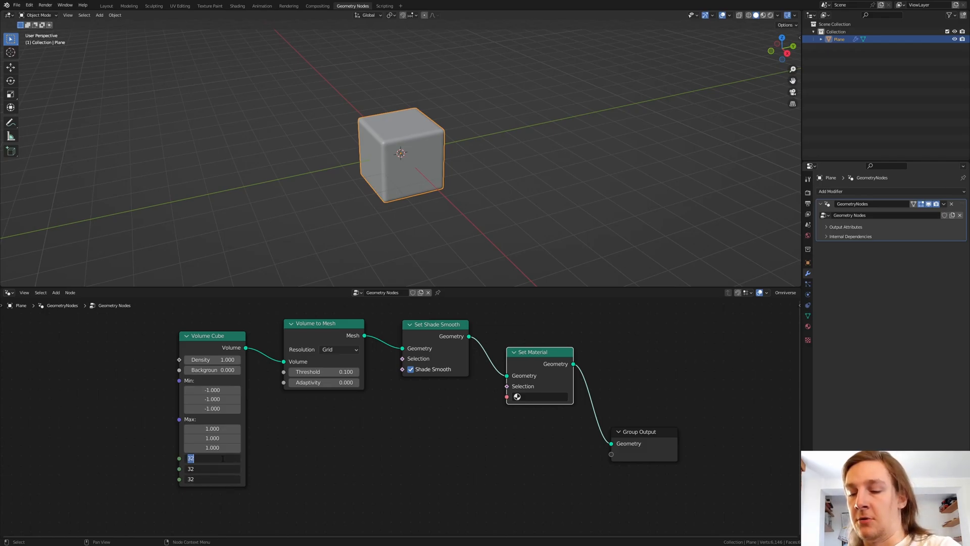
pyautogui.write('100')
pyautogui.press('Return')
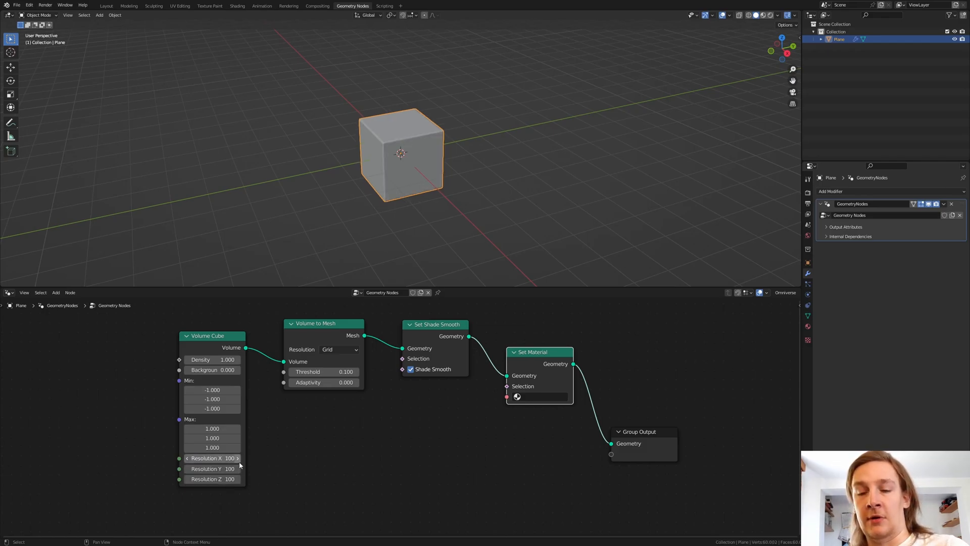
pyautogui.moveTo(212, 458)
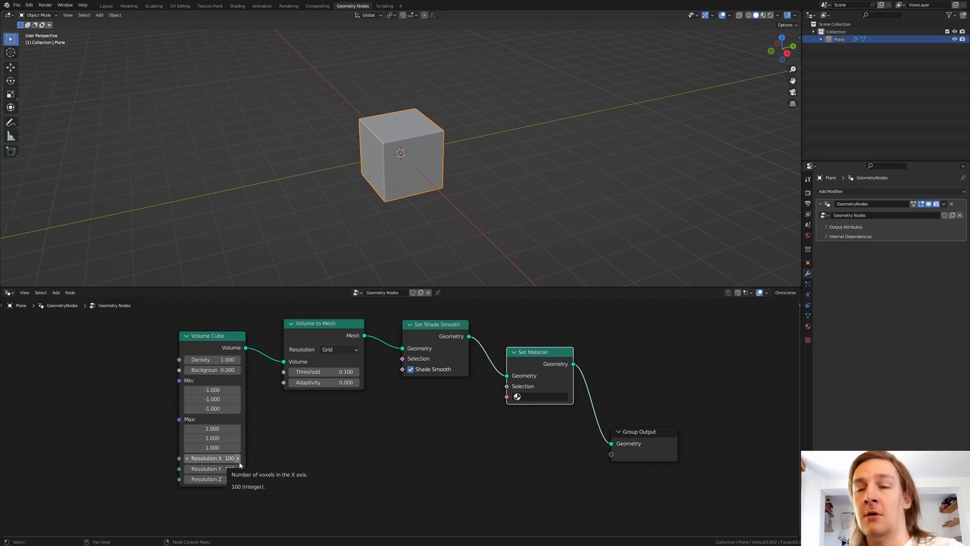
pyautogui.moveTo(52, 366); pyautogui.dragTo(264, 381, button='middle')
# - Add two chained Mix nodes, the top driving Volume Cube Density and the lower feeding its Color2
pyautogui.hotkey('shift', 'a')
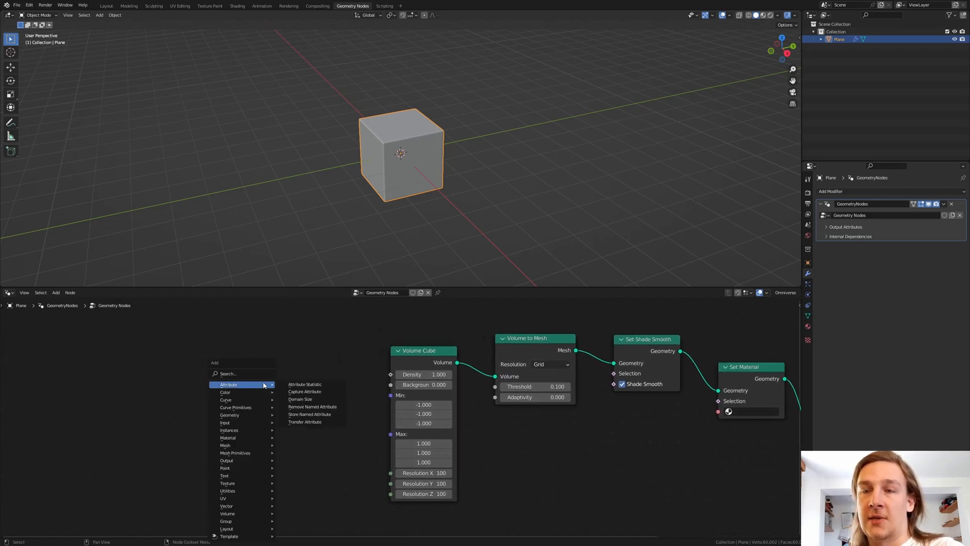
pyautogui.write('mix')
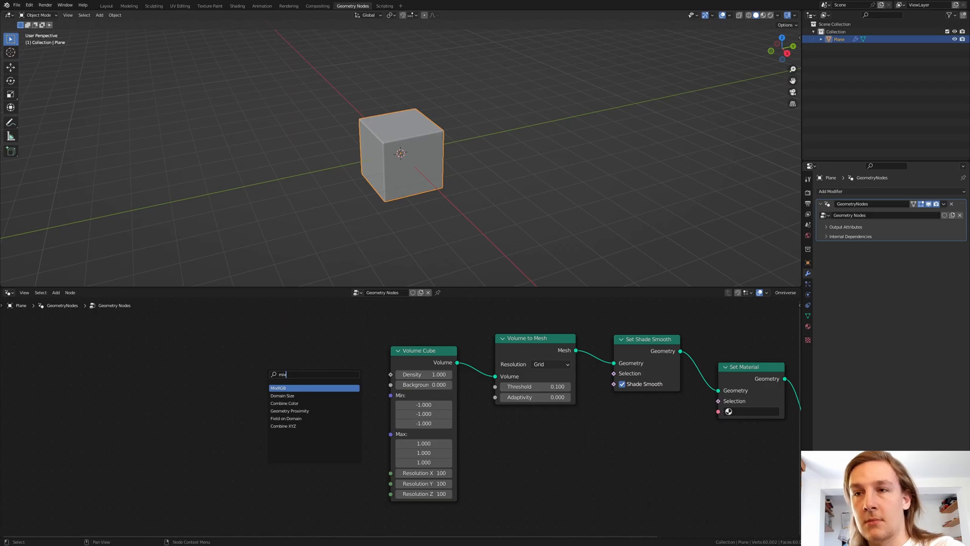
pyautogui.press('Return')
pyautogui.hotkey('shift', 'd')
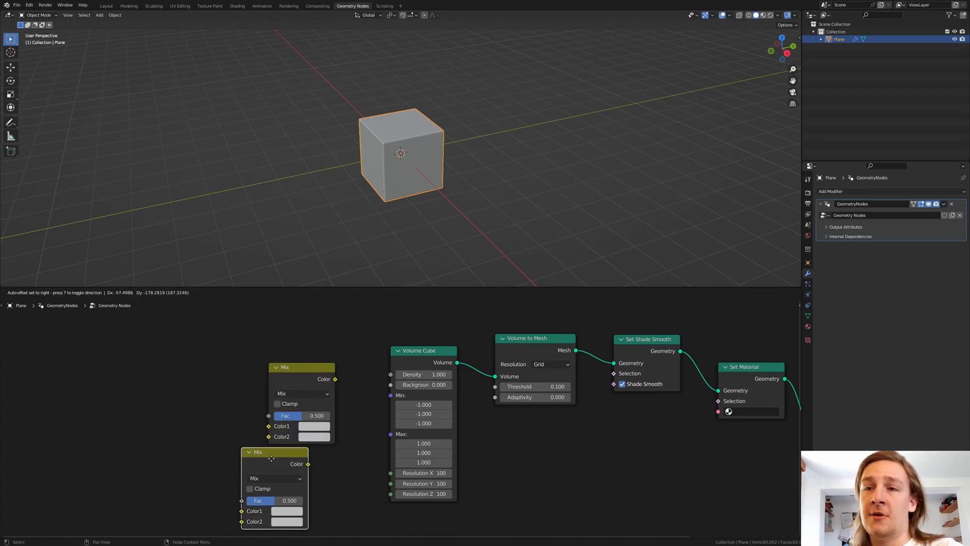
pyautogui.click(279, 468)
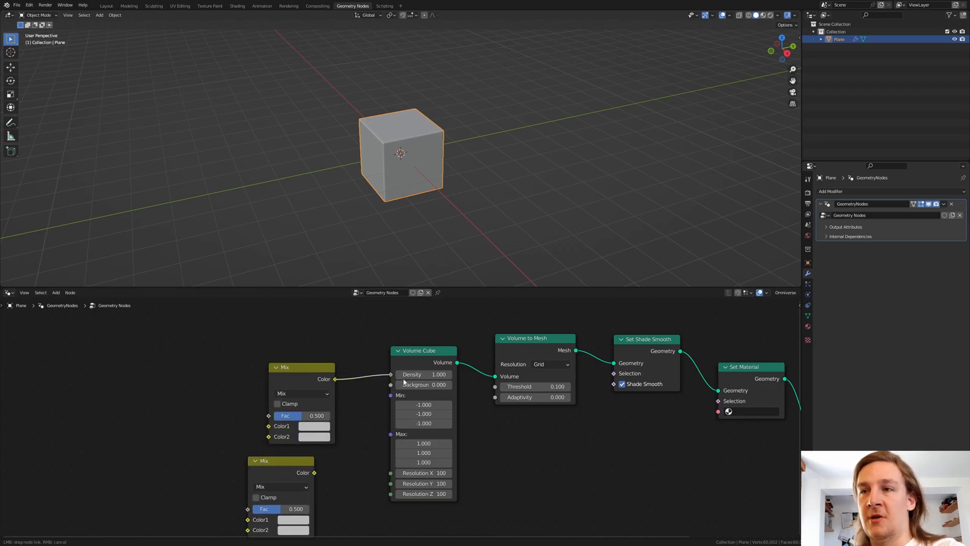
pyautogui.moveTo(335, 379); pyautogui.dragTo(391, 375)
pyautogui.moveTo(291, 464); pyautogui.dragTo(316, 427, button='middle')
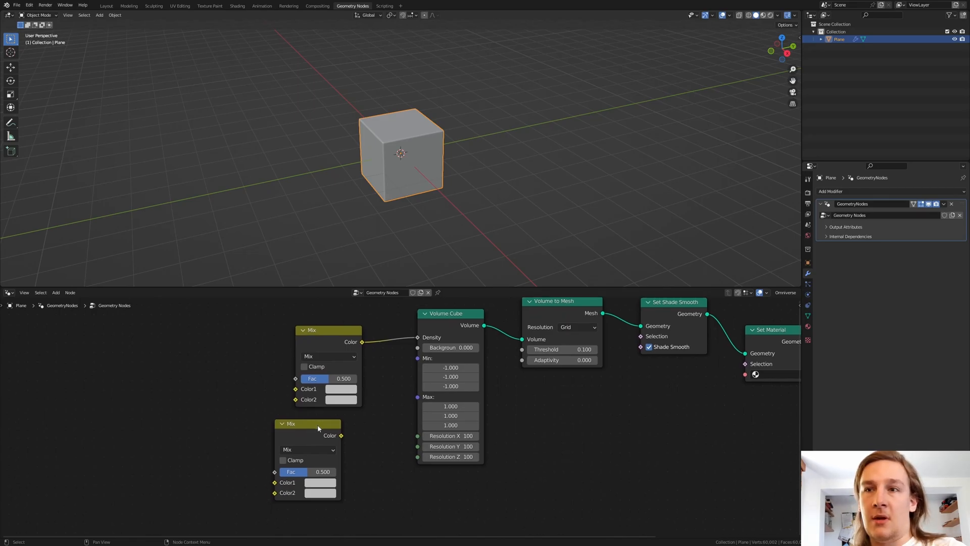
pyautogui.moveTo(317, 428)
pyautogui.mouseDown()
pyautogui.moveTo(210, 431)
pyautogui.moveTo(295, 402)
pyautogui.mouseUp()
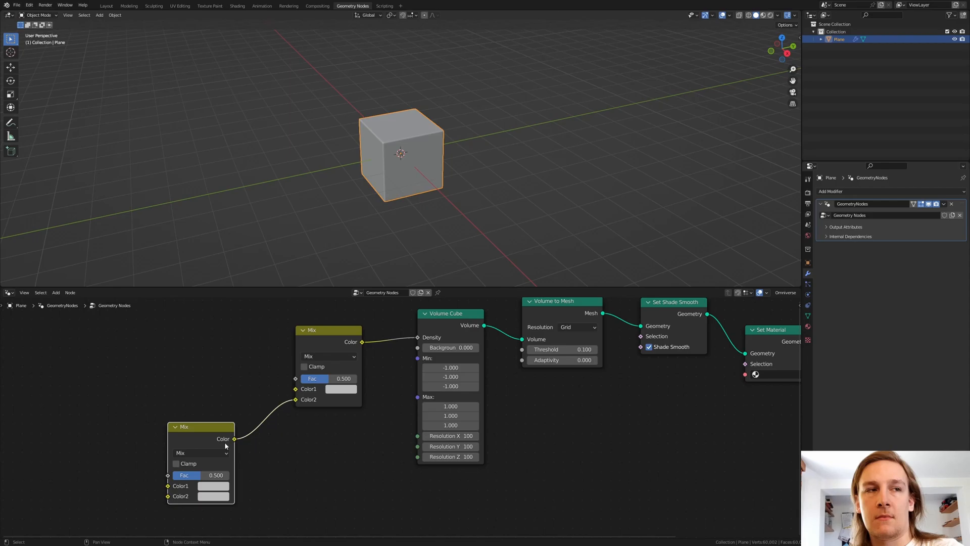
pyautogui.moveTo(289, 416); pyautogui.dragTo(429, 366, button='middle')
# - Add a Gradient Texture set to Diagonal and feed its colour into the lower Mix Color1
pyautogui.hotkey('shift', 'a')
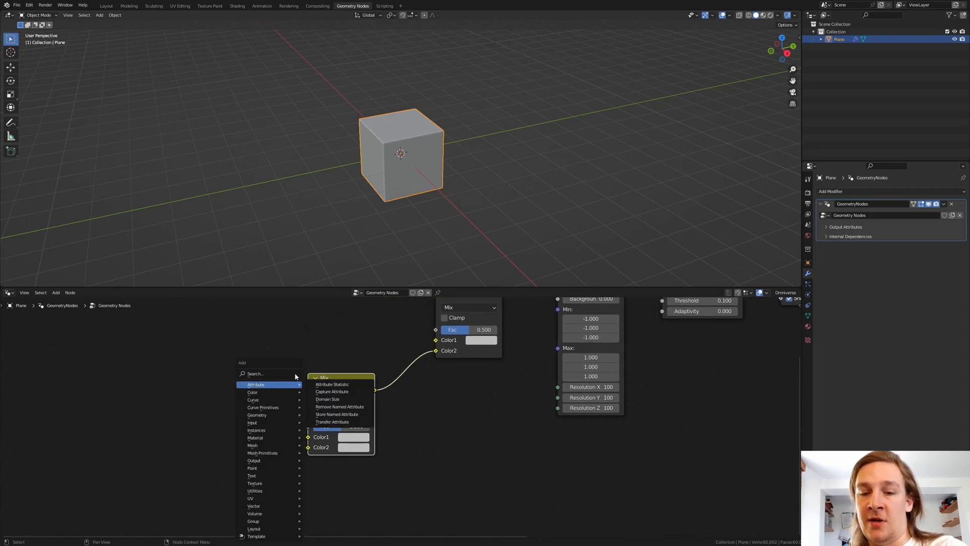
pyautogui.write('gra')
pyautogui.click(317, 385)
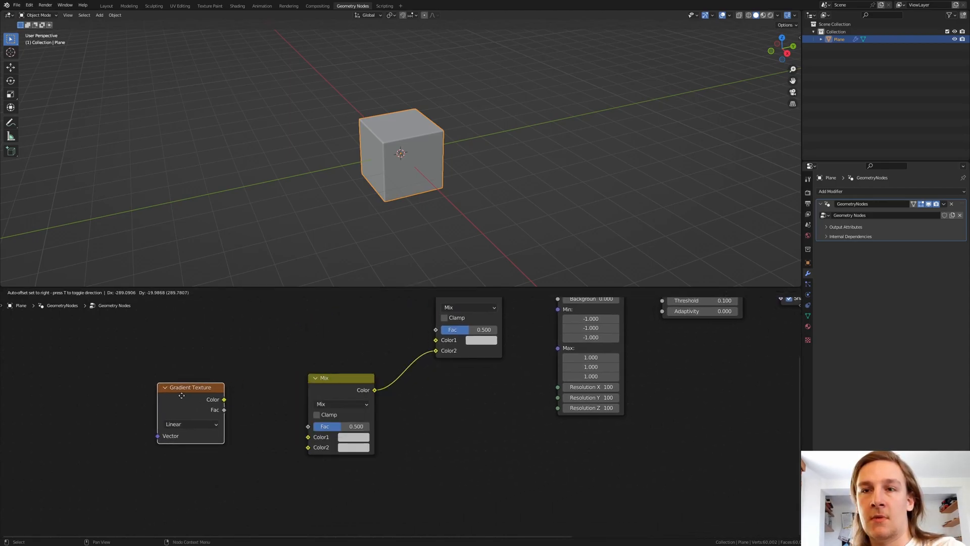
pyautogui.click(202, 426)
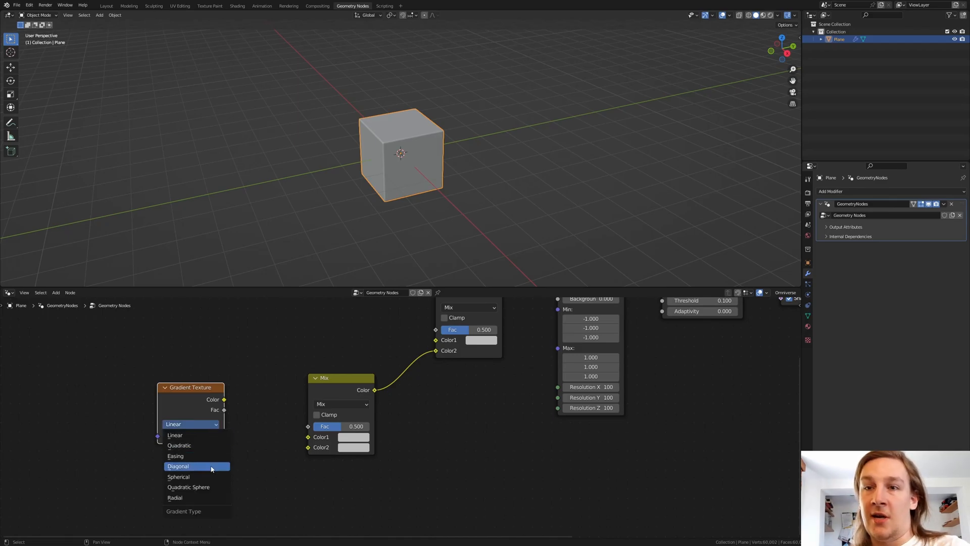
pyautogui.click(209, 468)
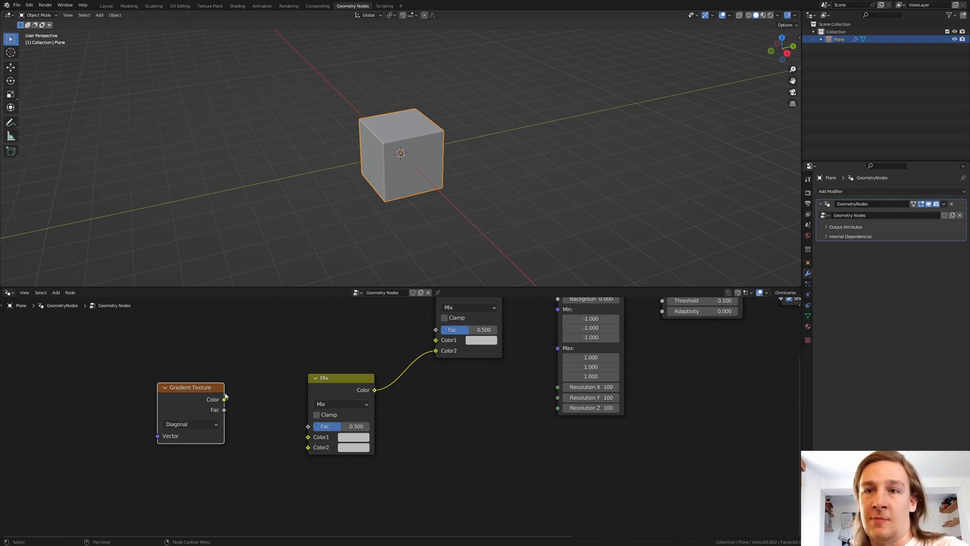
pyautogui.moveTo(224, 399)
pyautogui.mouseDown()
pyautogui.moveTo(273, 429)
pyautogui.moveTo(308, 436)
pyautogui.mouseUp()
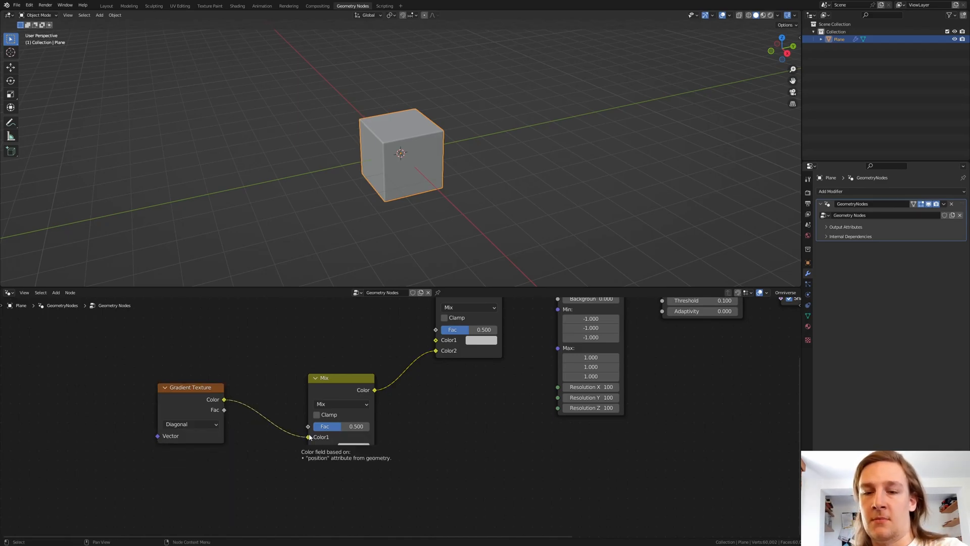
pyautogui.moveTo(228, 444); pyautogui.dragTo(330, 408, button='middle')
# - Add a Voronoi Texture set to Distance to Edge and feed its distance into the mix factor and Color2
pyautogui.hotkey('shift', 'a')
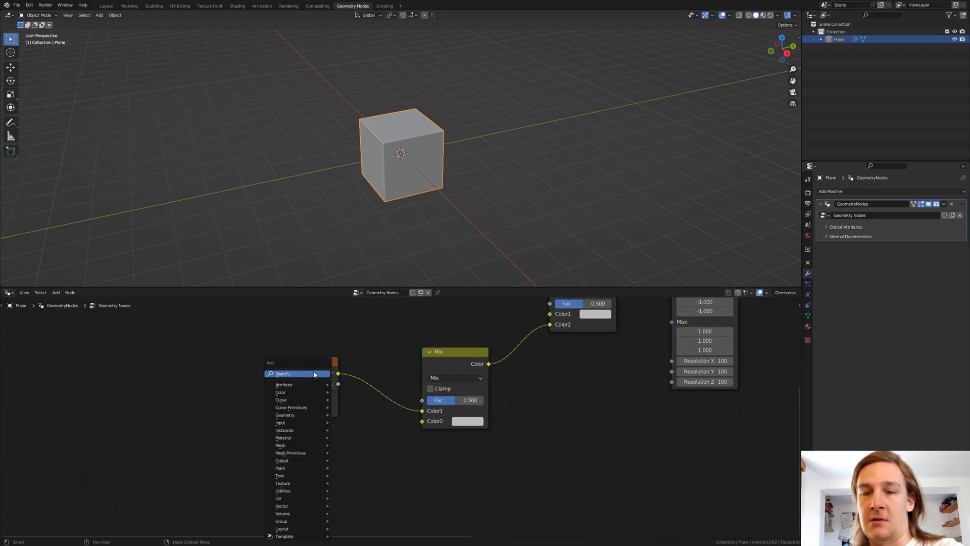
pyautogui.write('voro')
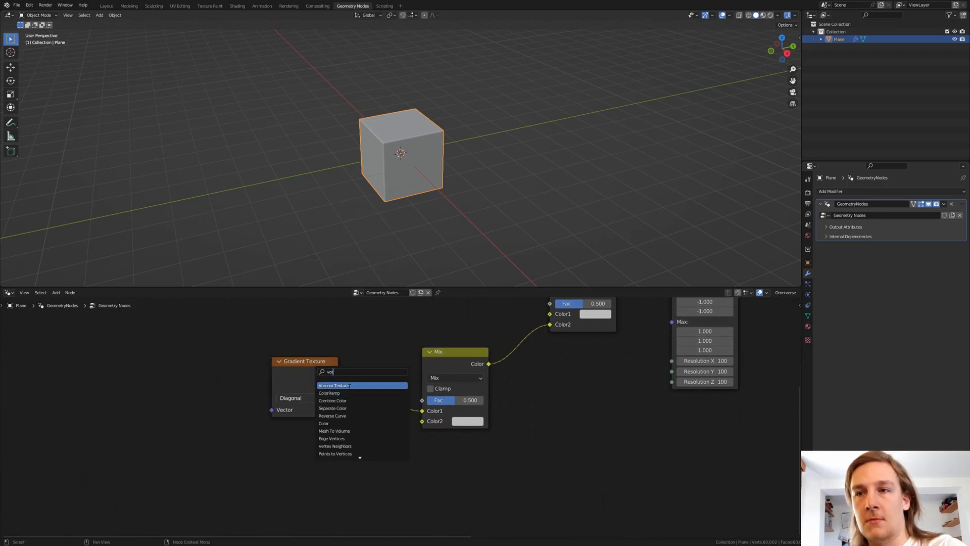
pyautogui.press('Return')
pyautogui.click(169, 435)
pyautogui.click(167, 434)
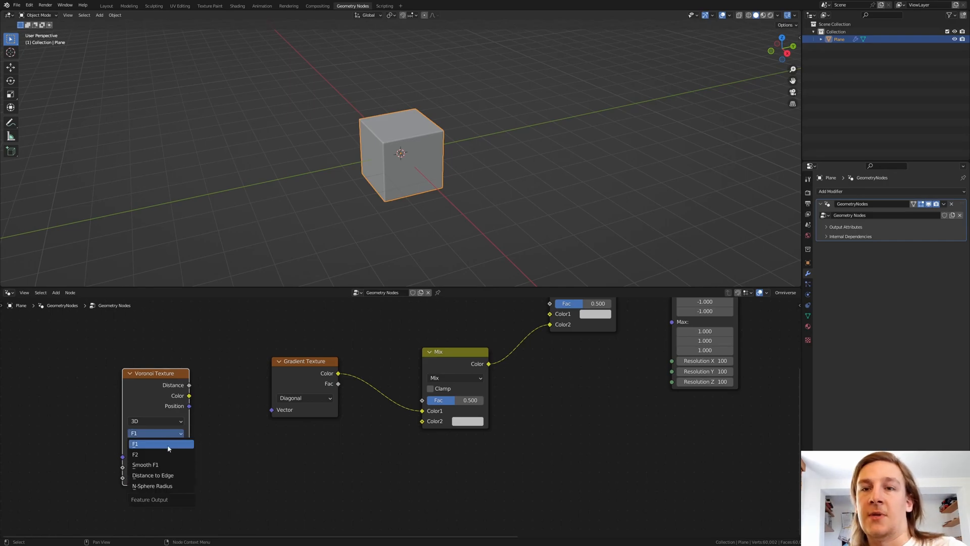
pyautogui.click(173, 475)
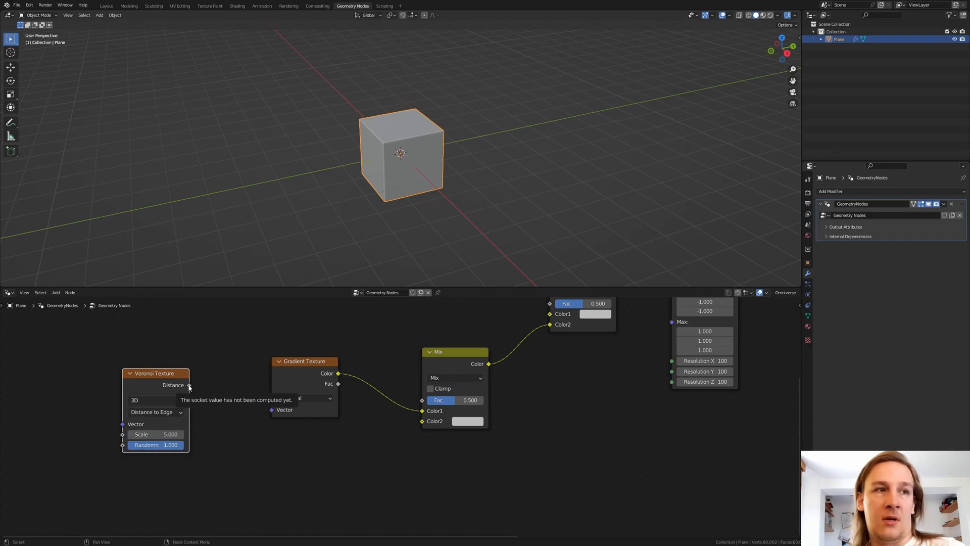
pyautogui.moveTo(188, 385); pyautogui.dragTo(422, 399)
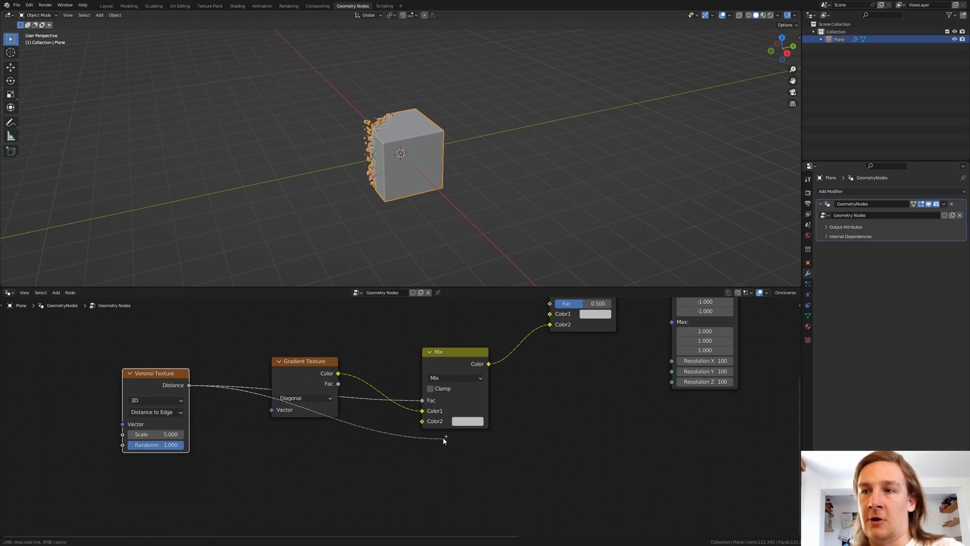
pyautogui.moveTo(189, 385); pyautogui.dragTo(422, 421)
pyautogui.moveTo(382, 228)
pyautogui.mouseDown(button='middle')
pyautogui.moveTo(430, 183)
pyautogui.moveTo(330, 153)
pyautogui.moveTo(446, 208)
pyautogui.moveTo(409, 212)
pyautogui.mouseUp(button='middle')
pyautogui.scroll(3, 331, 153)
pyautogui.scroll(2, 330, 153)
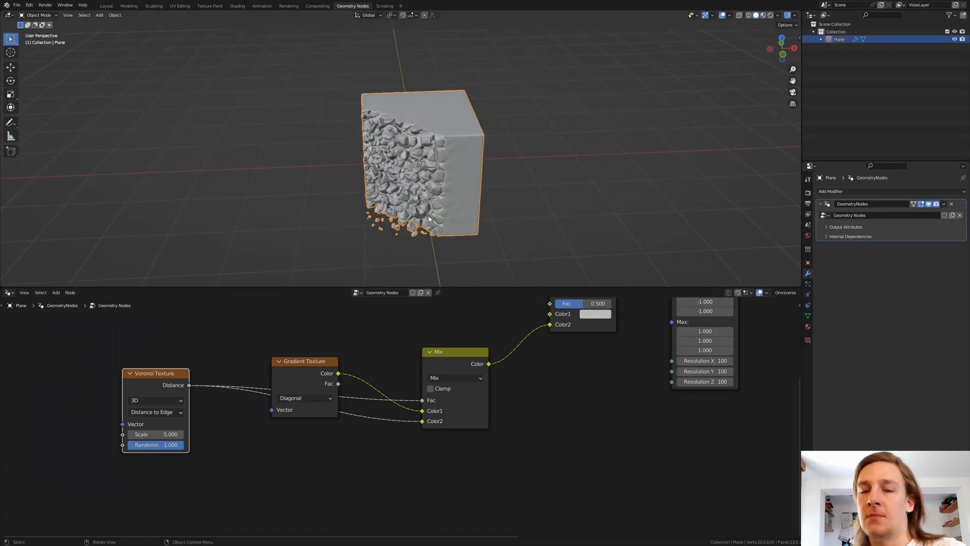
# - Set the Voronoi randomness to 0.25 and scale to 7.5
pyautogui.click(166, 446)
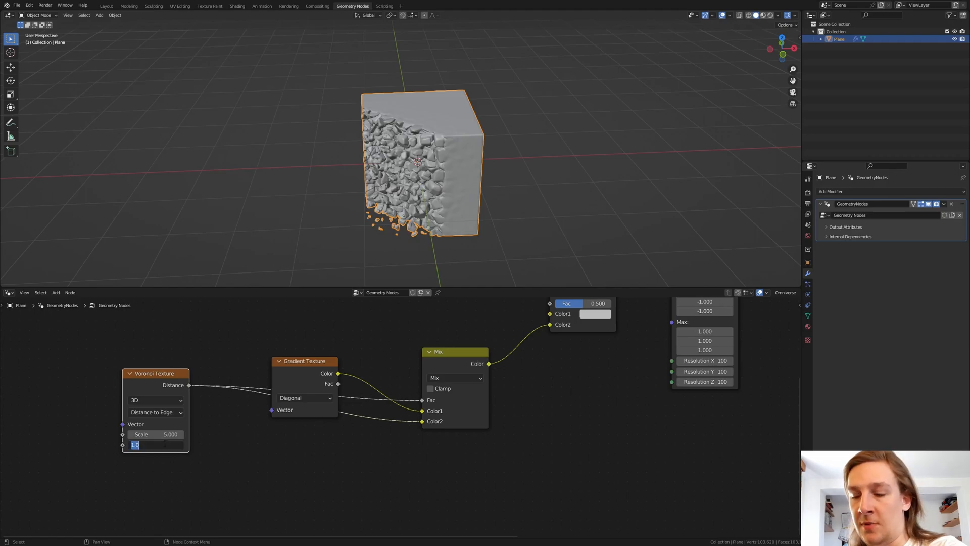
pyautogui.write('0.25')
pyautogui.press('Return')
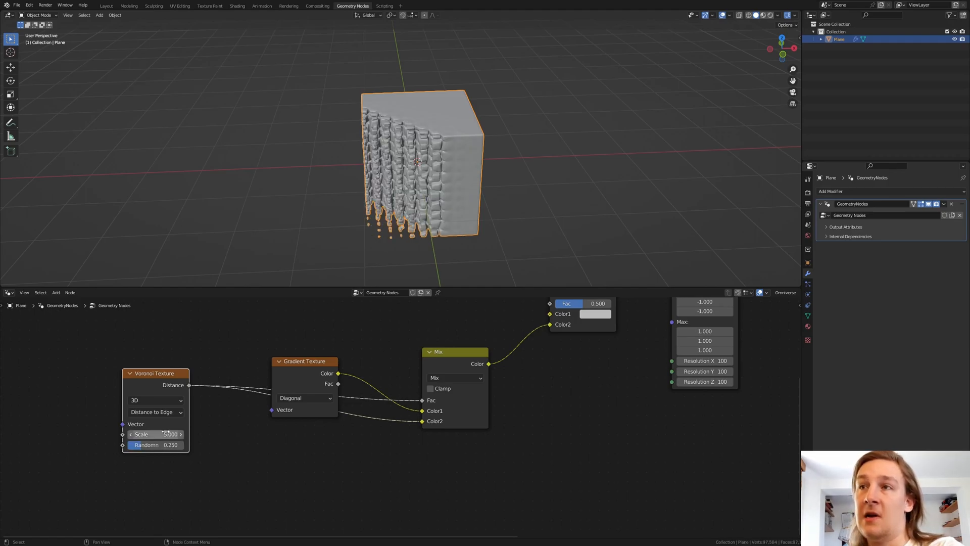
pyautogui.click(166, 433)
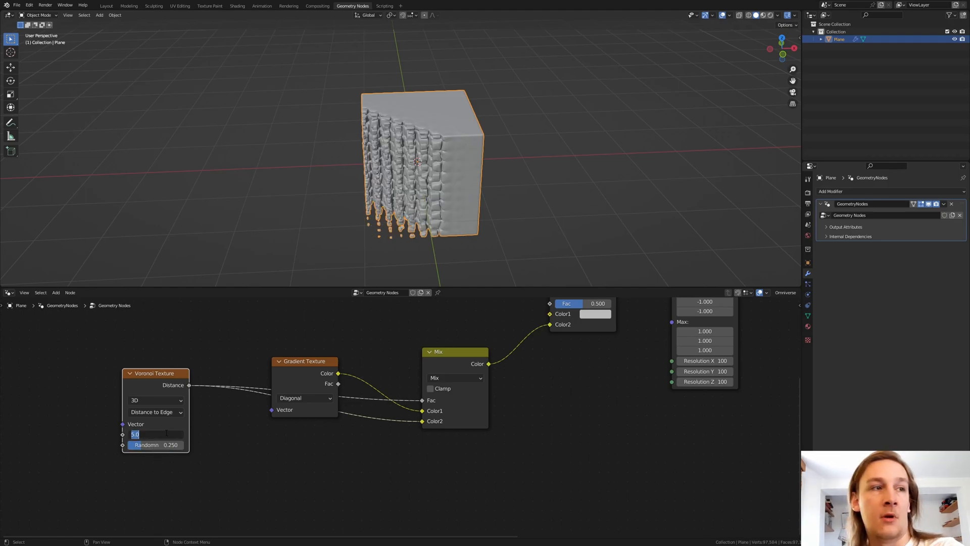
pyautogui.write('7.5')
pyautogui.press('Return')
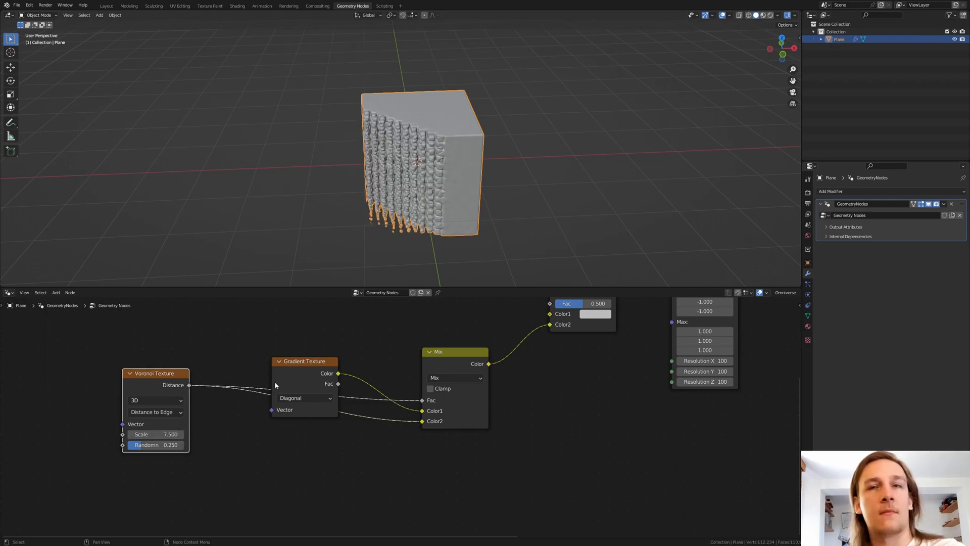
pyautogui.scroll(-3, 317, 436)
pyautogui.scroll(1, 358, 377)
# - Add a ColorRamp whose colour drives the mix factor
pyautogui.hotkey('shift', 'a')
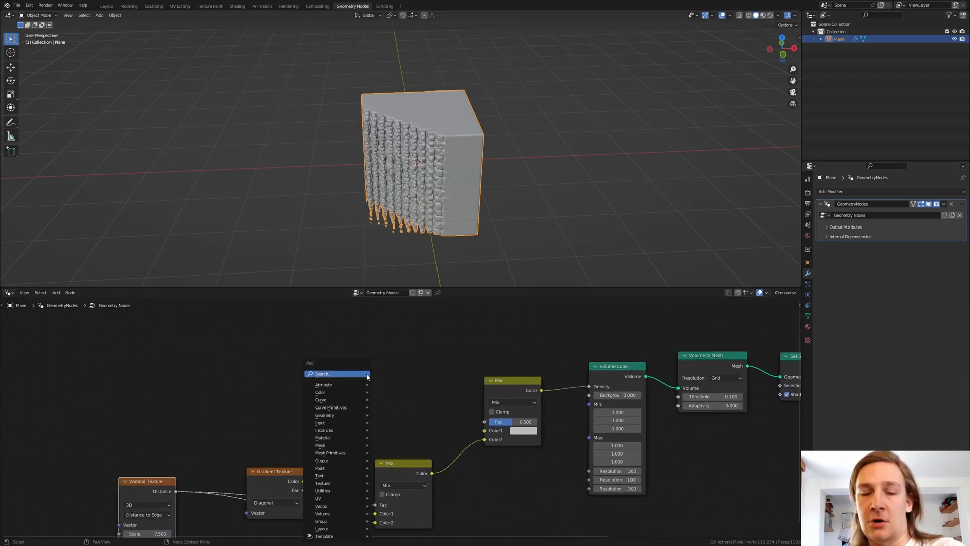
pyautogui.write('col')
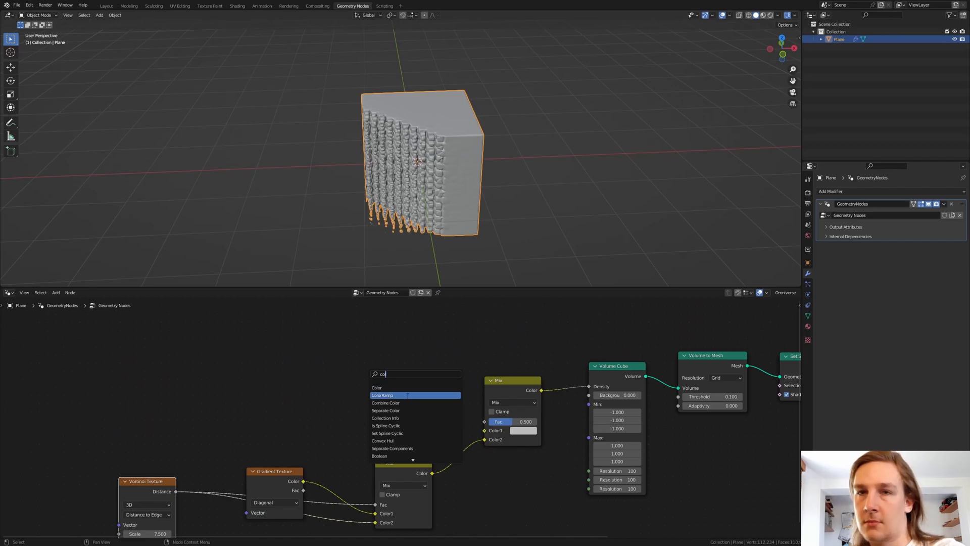
pyautogui.click(387, 395)
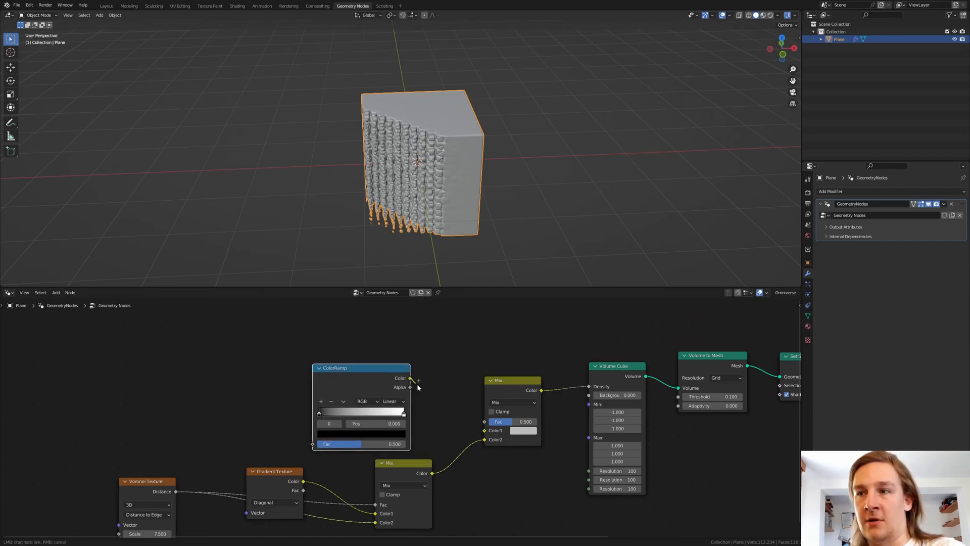
pyautogui.moveTo(409, 378); pyautogui.dragTo(484, 421)
pyautogui.moveTo(409, 387); pyautogui.dragTo(485, 420)
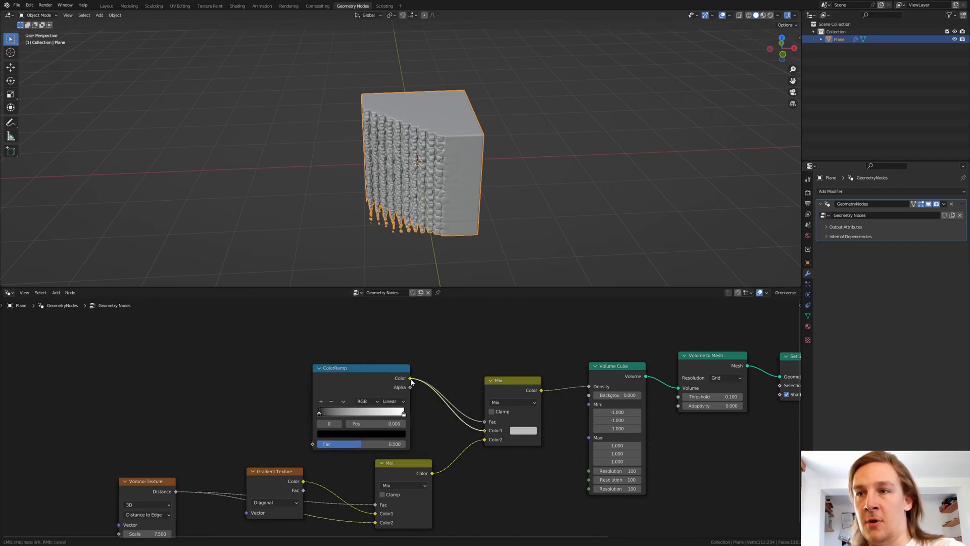
pyautogui.moveTo(410, 378); pyautogui.dragTo(484, 430)
# - Duplicate the Voronoi into the ramp factor and move the ramp's black stop to 0.214
pyautogui.click(142, 487)
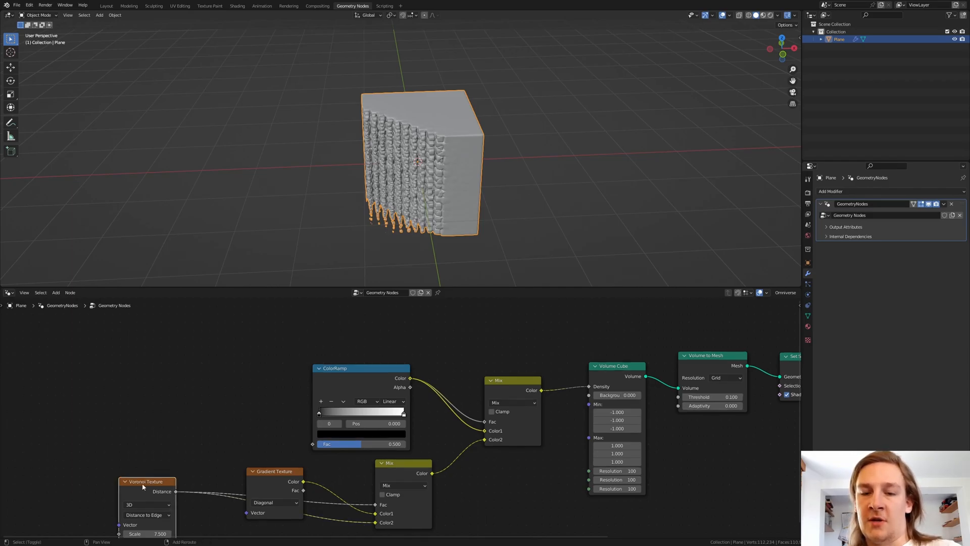
pyautogui.hotkey('shift', 'd')
pyautogui.click(200, 377)
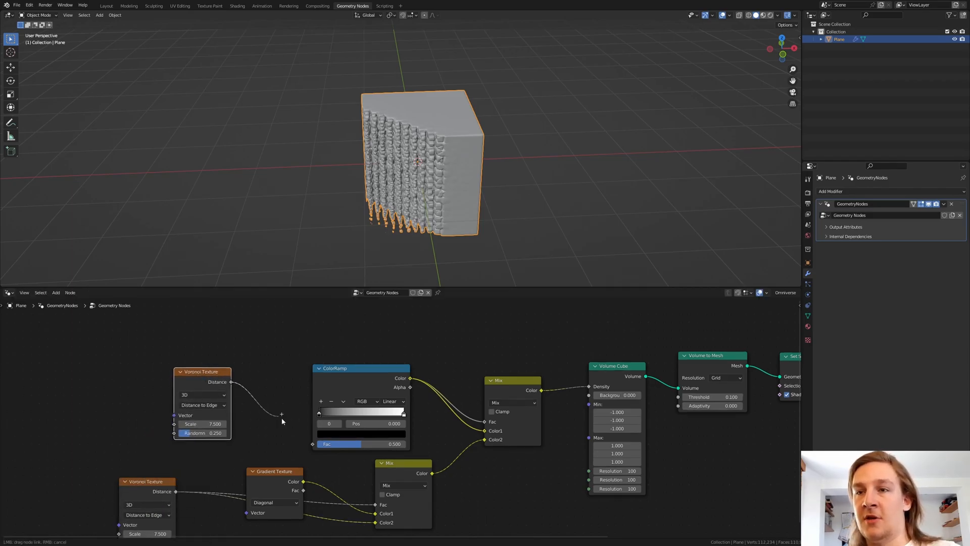
pyautogui.moveTo(231, 382); pyautogui.dragTo(313, 444)
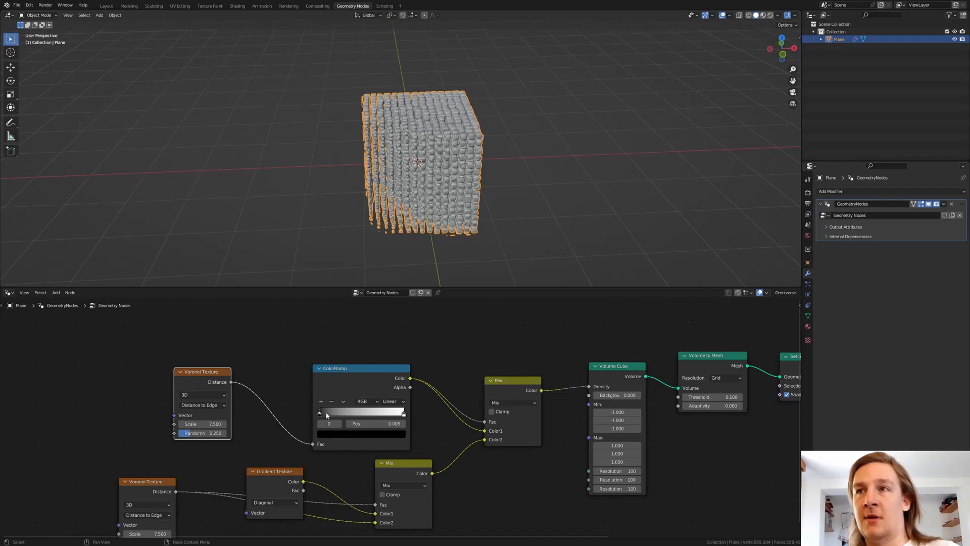
pyautogui.moveTo(326, 414); pyautogui.dragTo(339, 413)
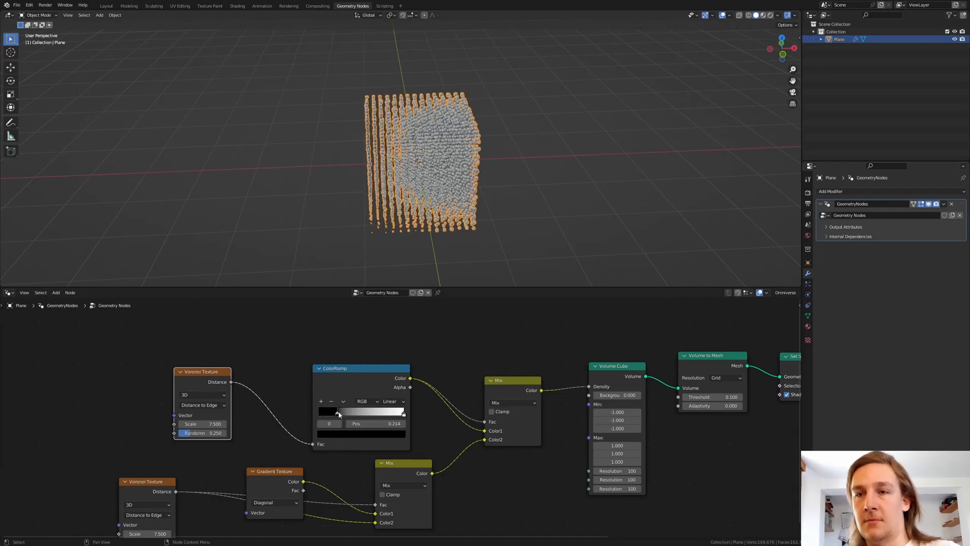
# - Add a Brick Texture and link its colour to the upper Voronoi scale
pyautogui.moveTo(317, 428); pyautogui.dragTo(459, 368, button='middle')
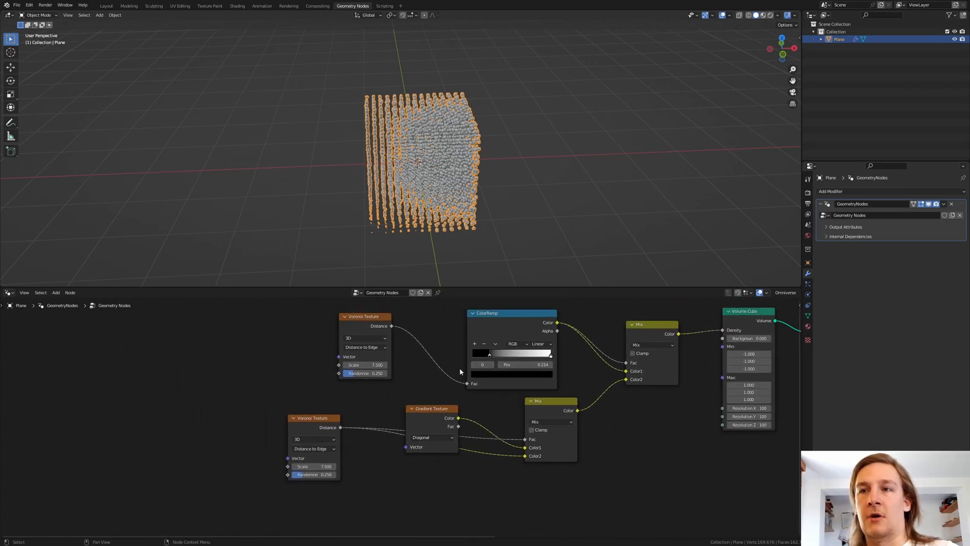
pyautogui.scroll(-2, 360, 408)
pyautogui.hotkey('shift', 'a')
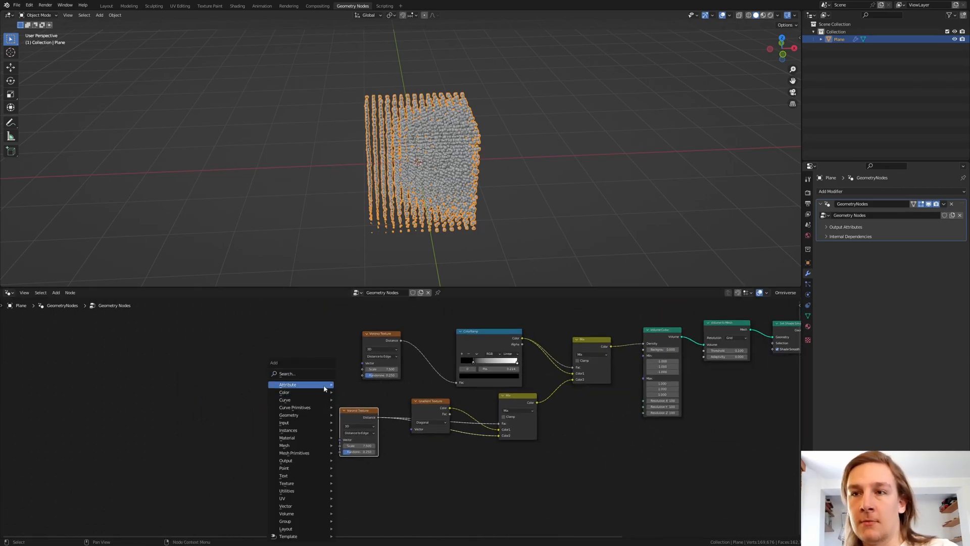
pyautogui.click(318, 370)
pyautogui.write('br')
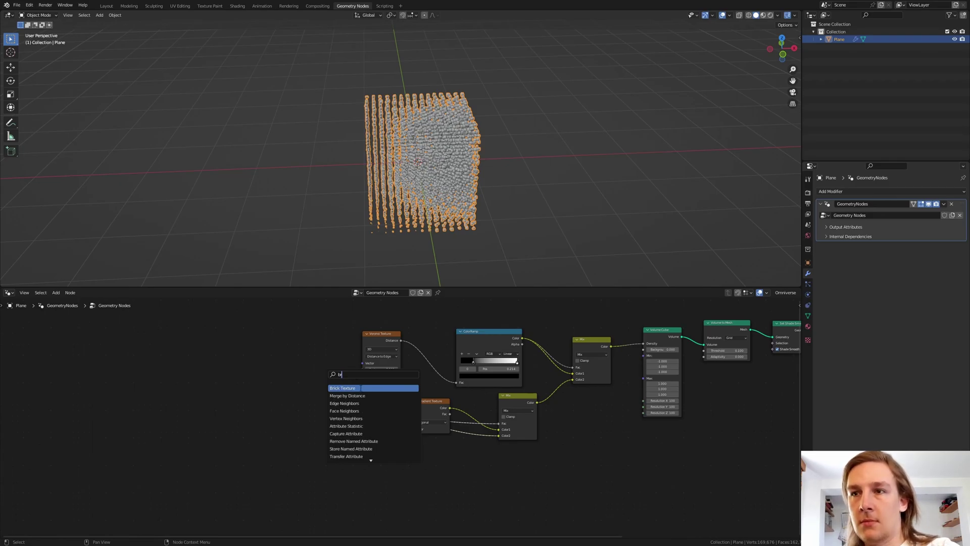
pyautogui.click(357, 388)
pyautogui.click(264, 410)
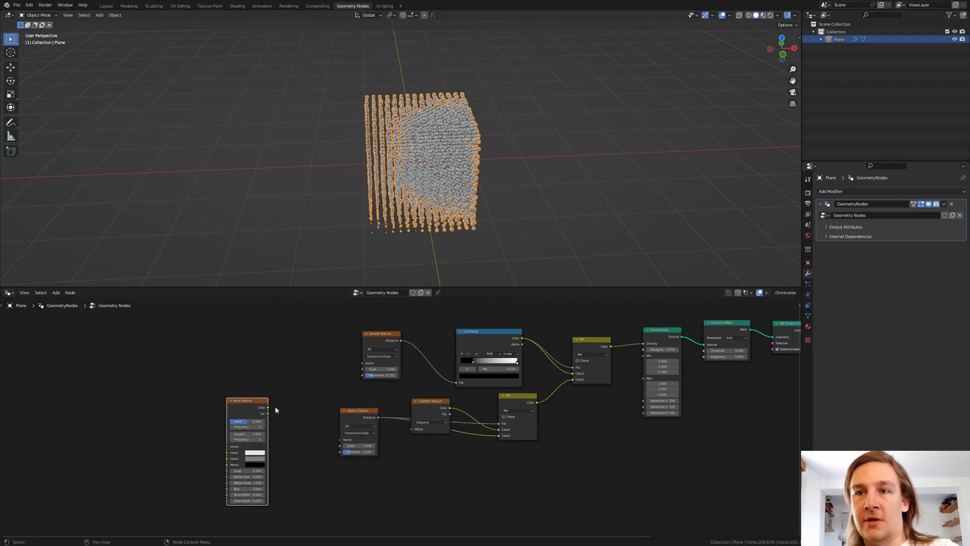
pyautogui.moveTo(268, 408)
pyautogui.mouseDown()
pyautogui.moveTo(362, 372)
pyautogui.moveTo(275, 422)
pyautogui.mouseUp()
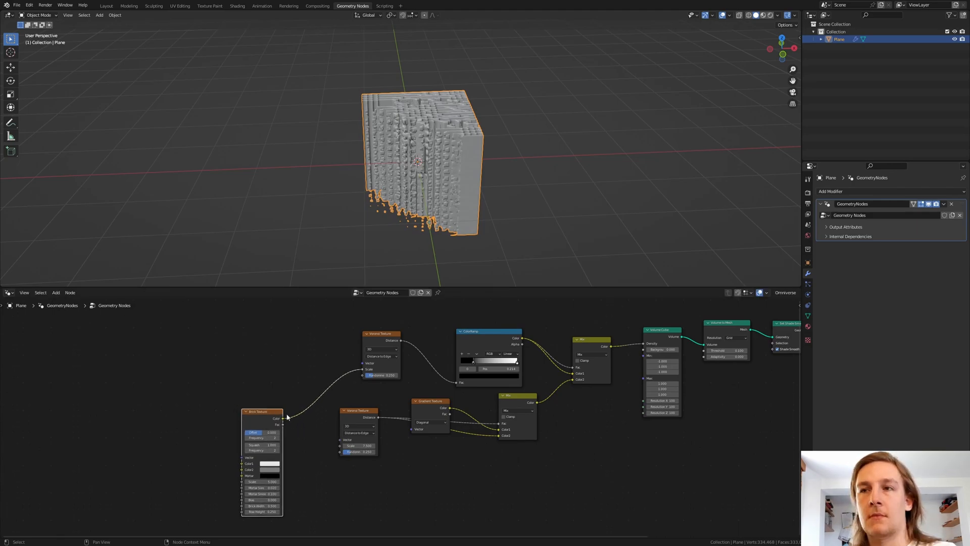
# - Duplicate a Voronoi into the brick Color2 with scale 5 and randomness 1
pyautogui.click(391, 341)
pyautogui.hotkey('shift', 'd')
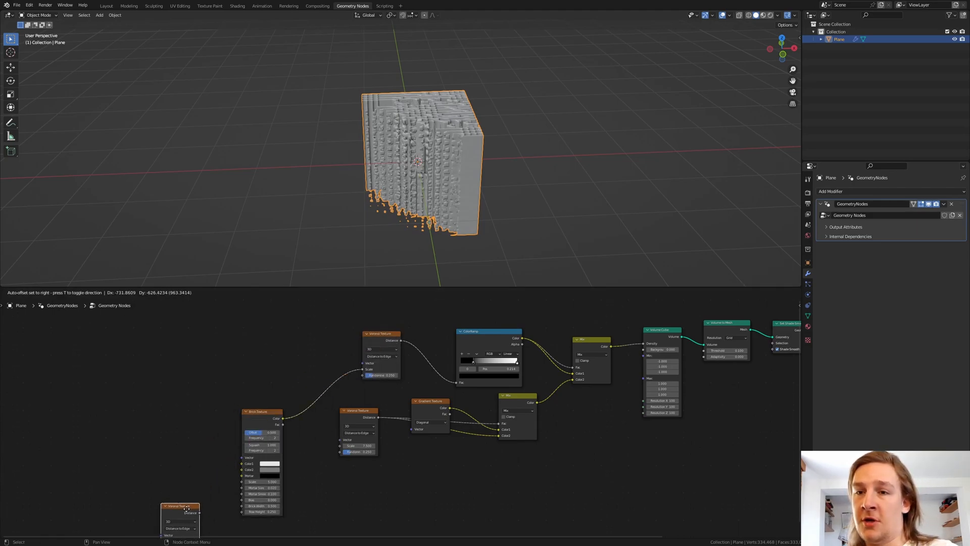
pyautogui.click(203, 503)
pyautogui.moveTo(201, 502); pyautogui.dragTo(204, 435, button='middle')
pyautogui.scroll(2, 209, 443)
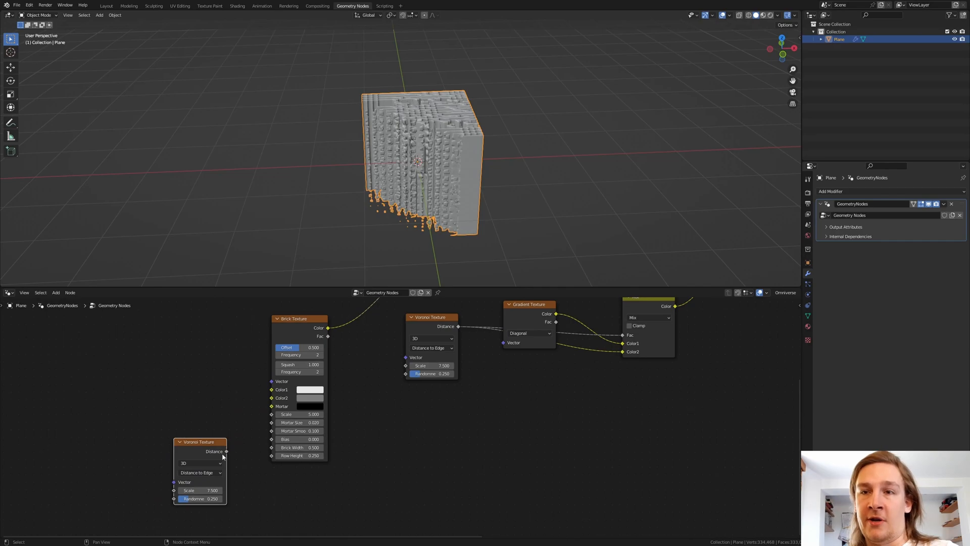
pyautogui.moveTo(226, 451); pyautogui.dragTo(272, 398)
pyautogui.click(202, 491)
pyautogui.write('5')
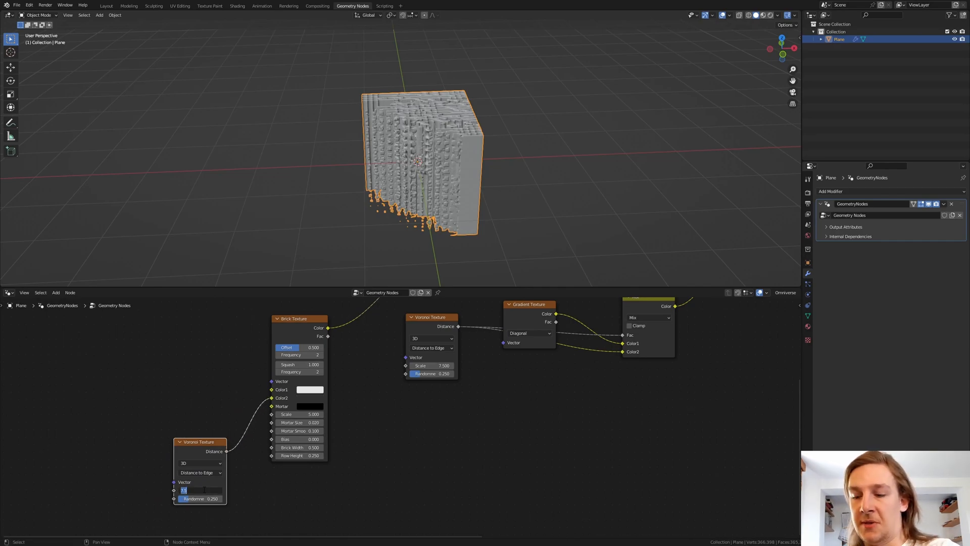
pyautogui.press('Return')
pyautogui.click(204, 498)
pyautogui.write('1')
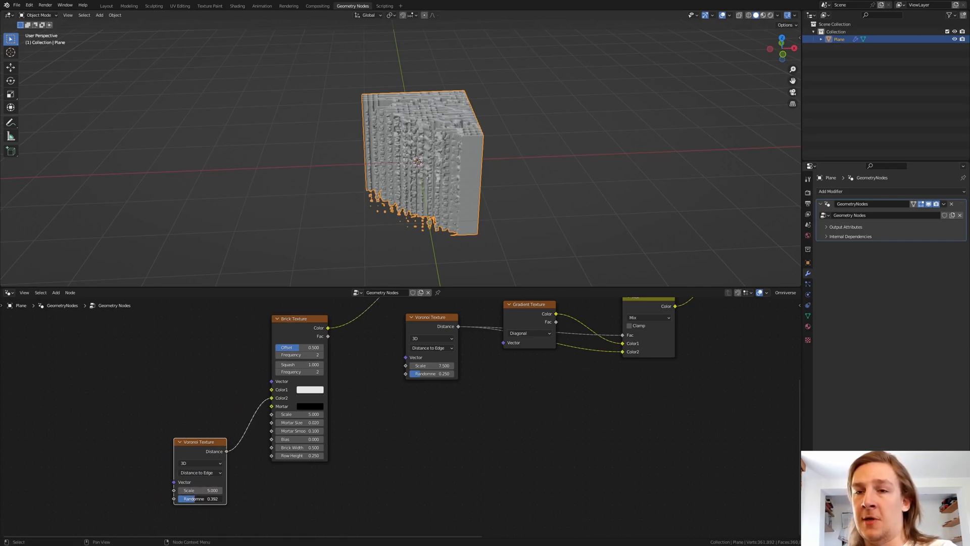
pyautogui.press('Return')
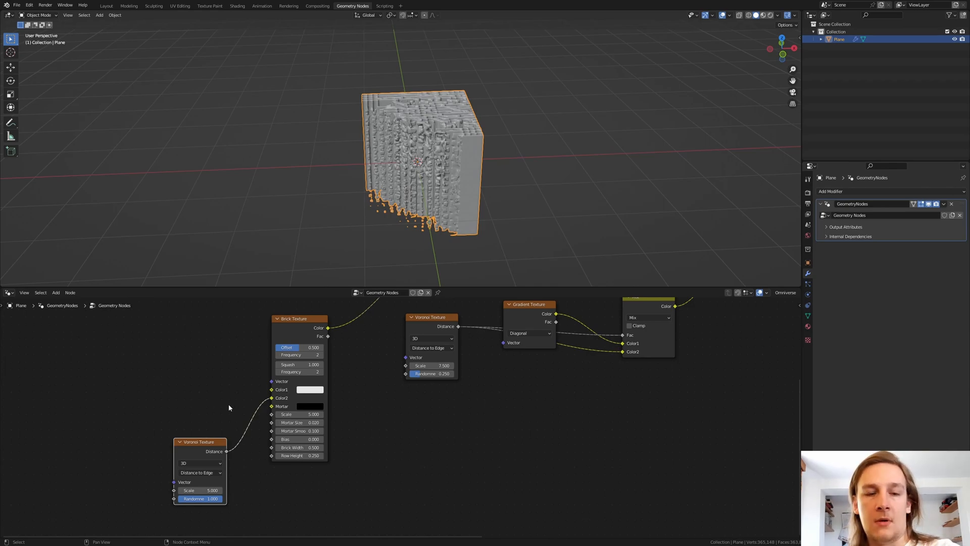
# - Add a Random Value node feeding the Brick Texture's Color1 and Mortar inputs
pyautogui.moveTo(228, 407); pyautogui.dragTo(225, 422, button='middle')
pyautogui.hotkey('shift', 'a')
pyautogui.click(224, 373)
pyautogui.write('r')
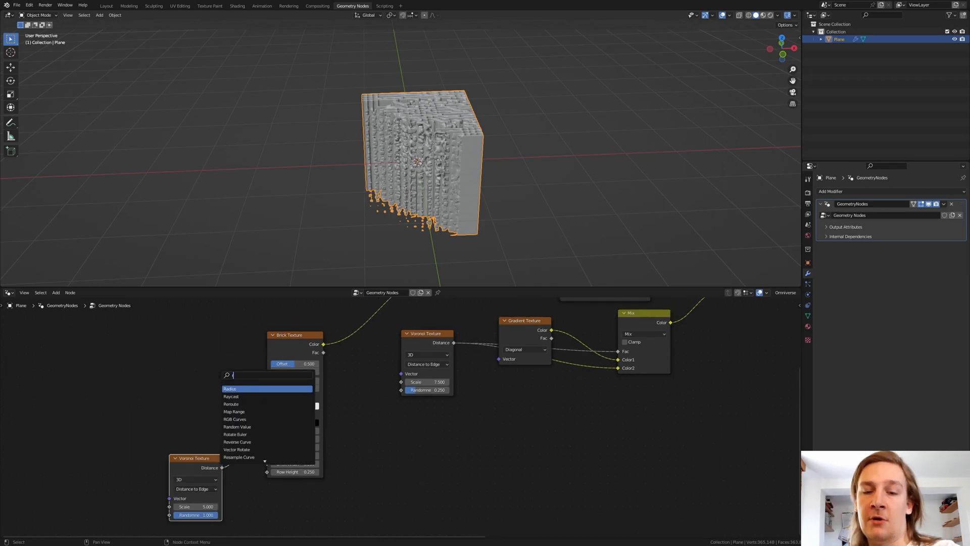
pyautogui.write('and')
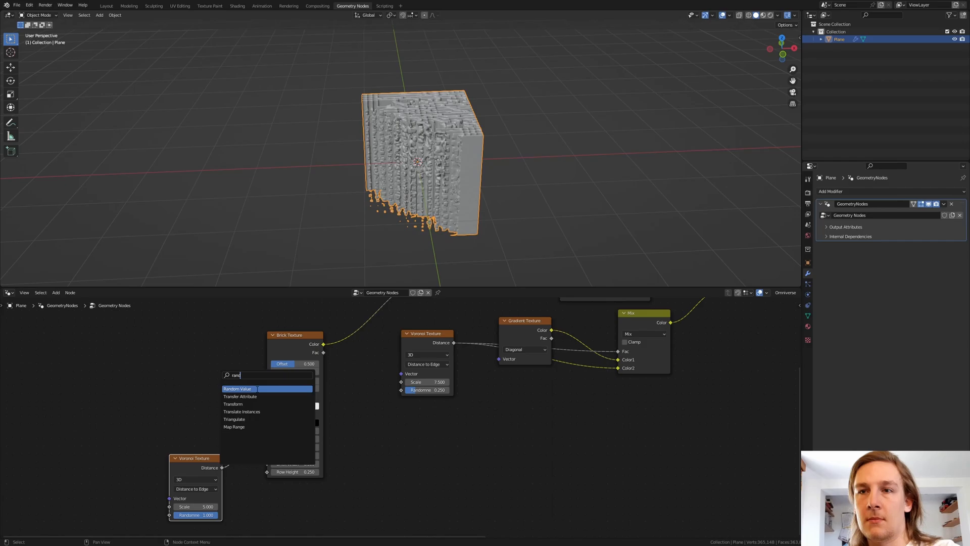
pyautogui.click(256, 389)
pyautogui.click(211, 389)
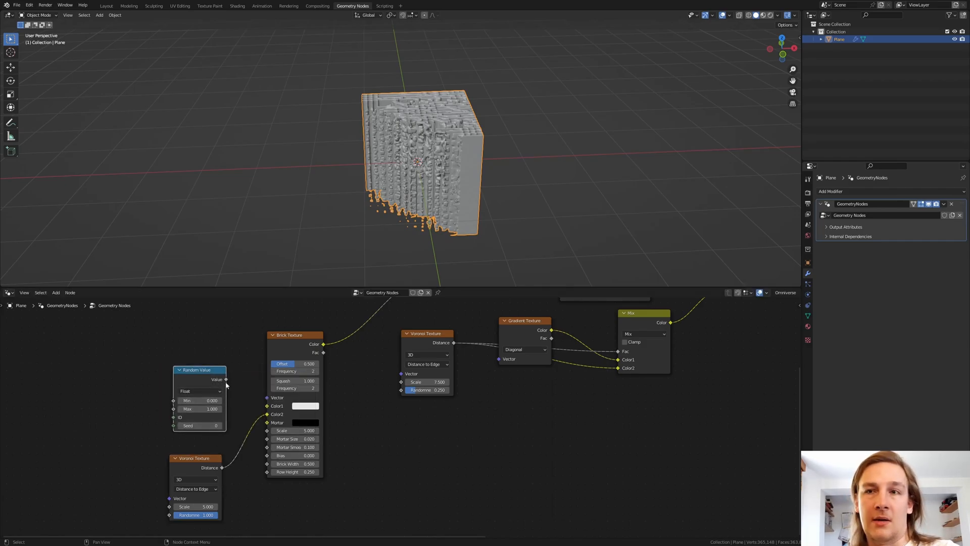
pyautogui.moveTo(226, 379)
pyautogui.mouseDown()
pyautogui.moveTo(267, 405)
pyautogui.moveTo(235, 397)
pyautogui.mouseUp()
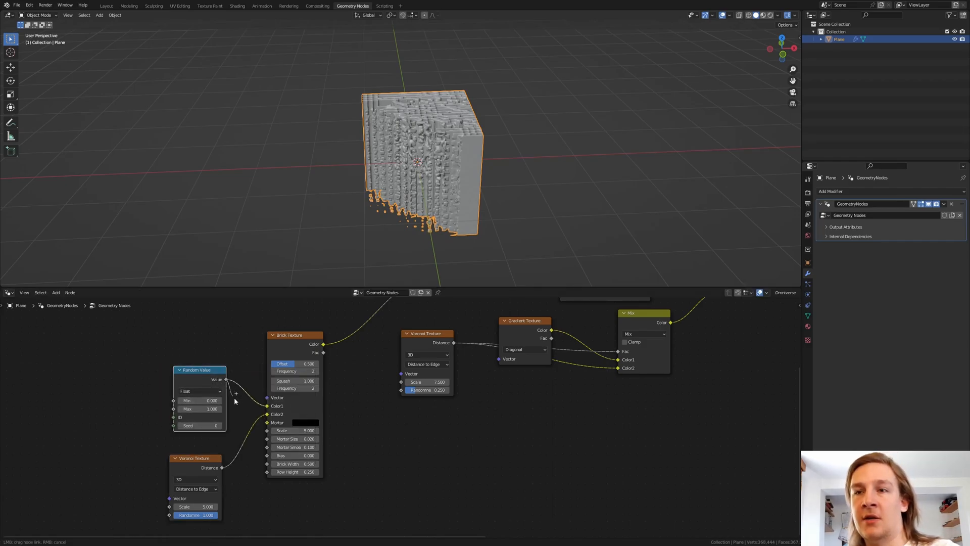
pyautogui.moveTo(274, 428); pyautogui.dragTo(274, 428)
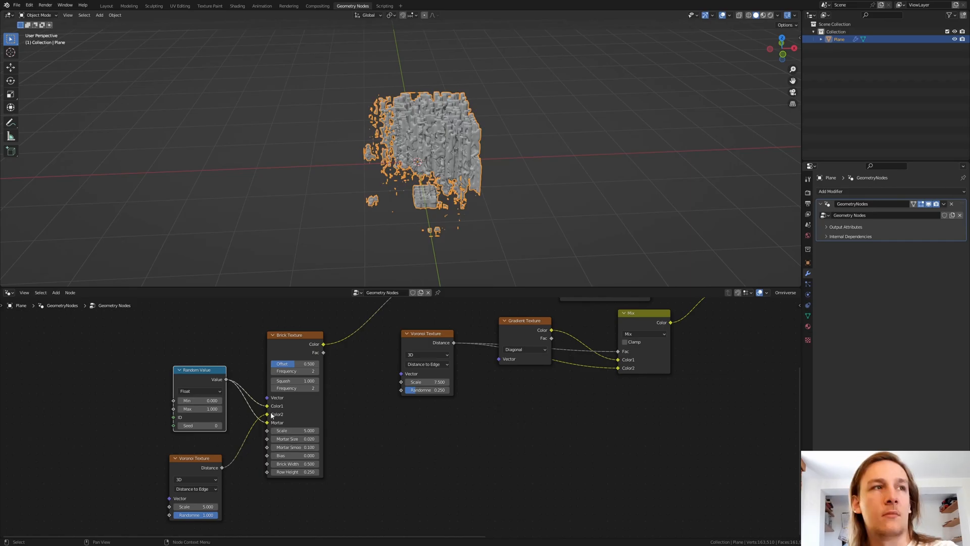
pyautogui.moveTo(271, 415); pyautogui.dragTo(300, 452, button='middle')
# - Add a Wave Texture with distortion 25 and scale 0.1
pyautogui.hotkey('shift', 'a')
pyautogui.write('w')
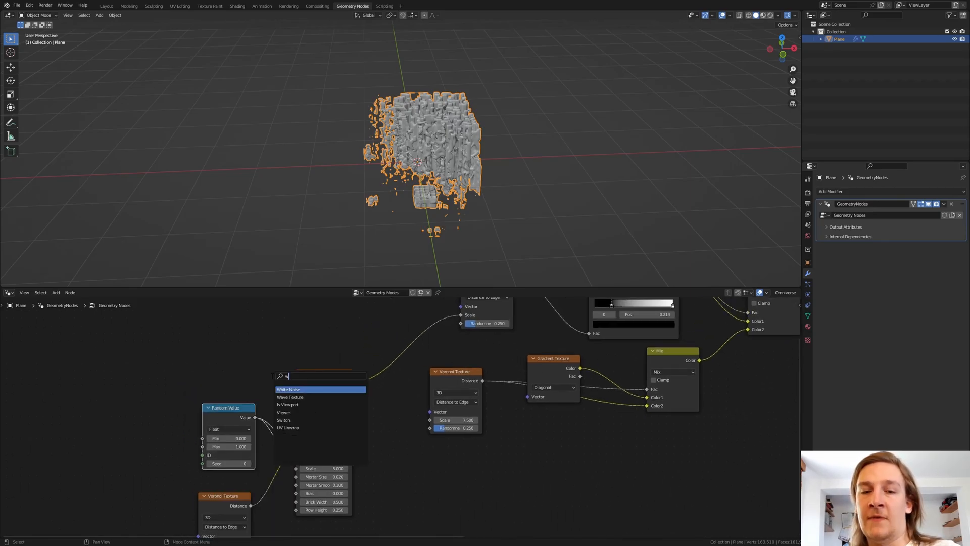
pyautogui.write('ave')
pyautogui.press('Return')
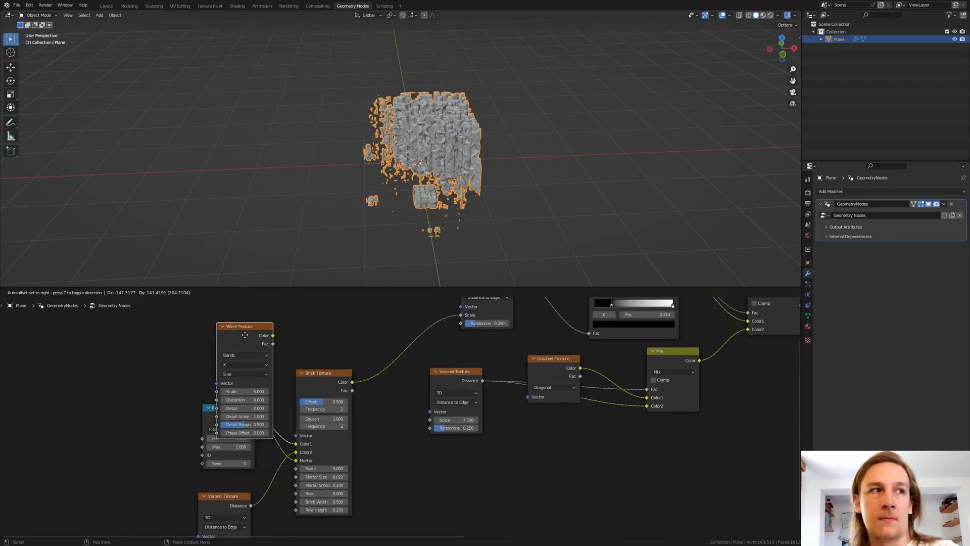
pyautogui.click(230, 319)
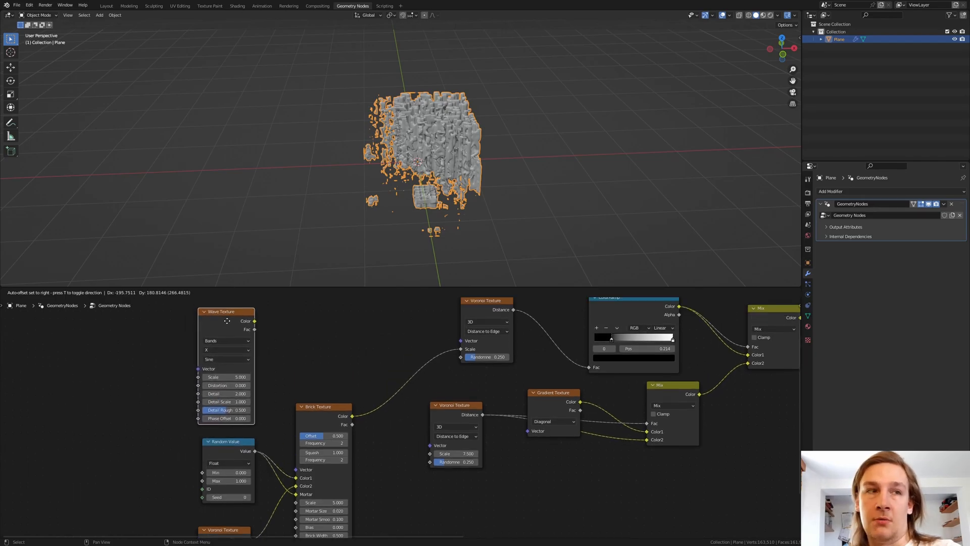
pyautogui.click(231, 385)
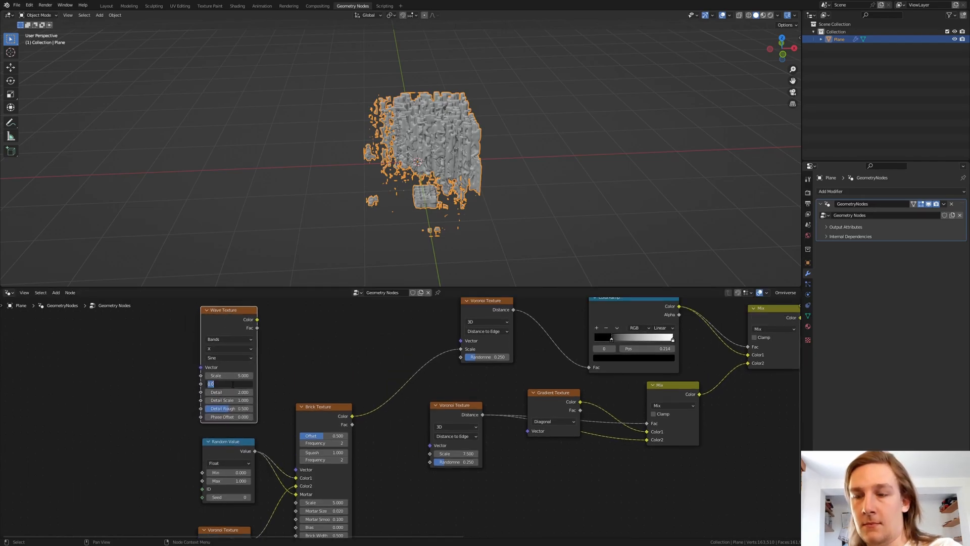
pyautogui.write('25')
pyautogui.press('Return')
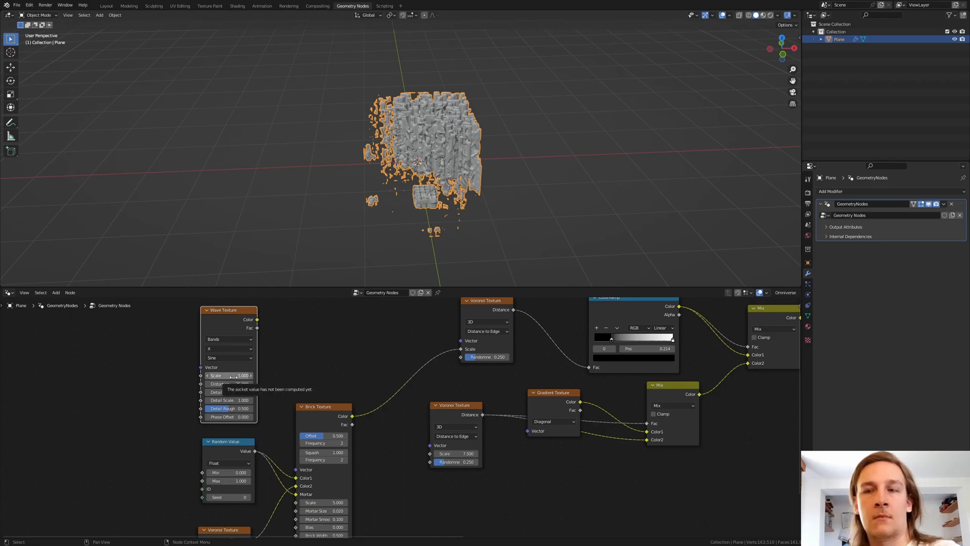
pyautogui.click(232, 375)
pyautogui.press('BackSpace')
pyautogui.write('0.1')
pyautogui.press('Return')
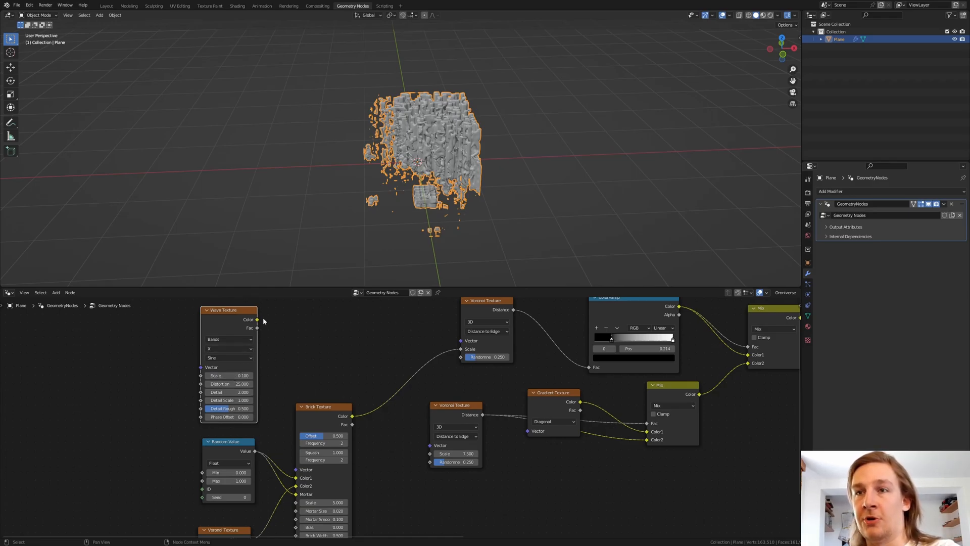
# - Feed the wave colour into the Brick Texture vector and orbit to inspect the result
pyautogui.moveTo(257, 319)
pyautogui.mouseDown()
pyautogui.moveTo(285, 460)
pyautogui.moveTo(297, 469)
pyautogui.mouseUp()
pyautogui.moveTo(425, 174)
pyautogui.mouseDown(button='middle')
pyautogui.moveTo(540, 129)
pyautogui.moveTo(443, 152)
pyautogui.moveTo(239, 136)
pyautogui.moveTo(352, 133)
pyautogui.moveTo(326, 198)
pyautogui.mouseUp(button='middle')
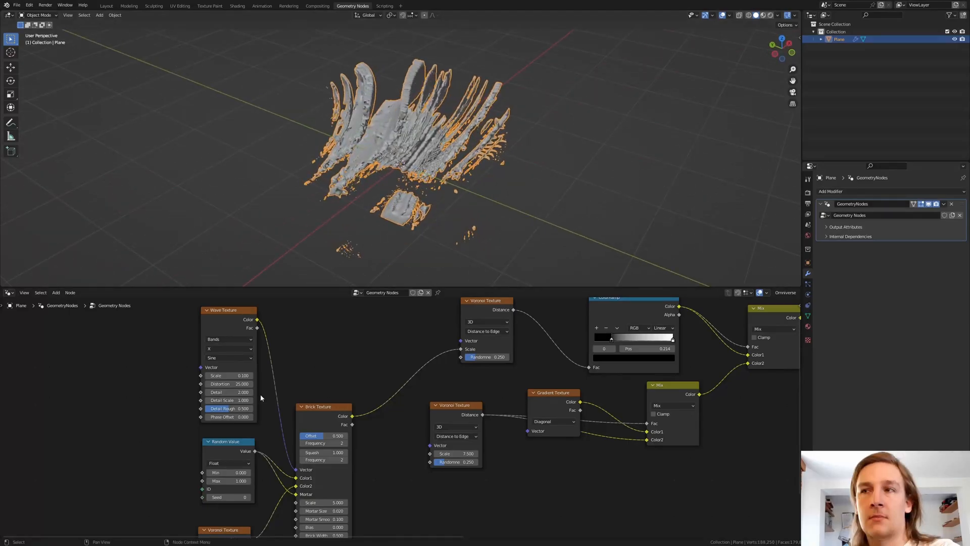
pyautogui.scroll(-2, 302, 401)
pyautogui.scroll(-1, 303, 401)
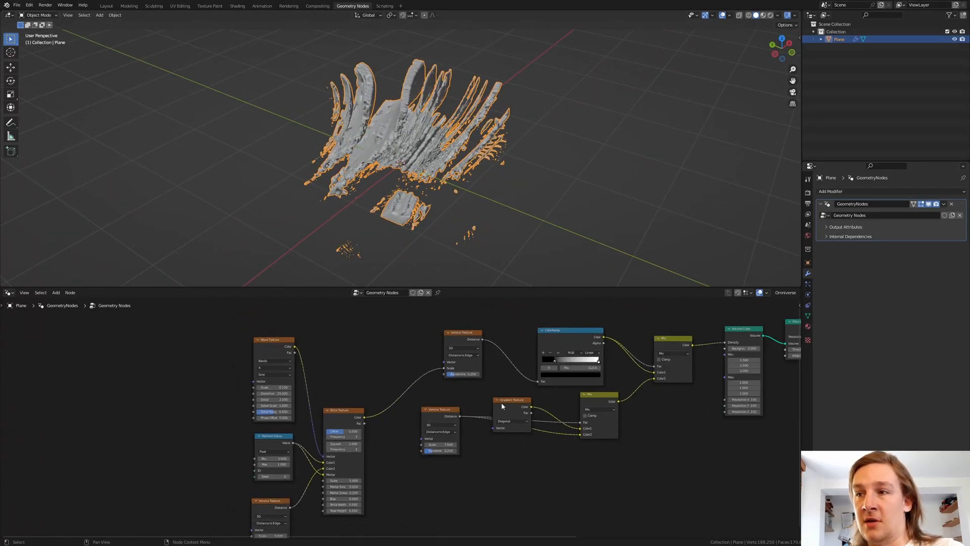
# - Duplicate the Gradient Texture as Spherical and link its colour to the Voronoi randomness
pyautogui.hotkey('shift', 'd')
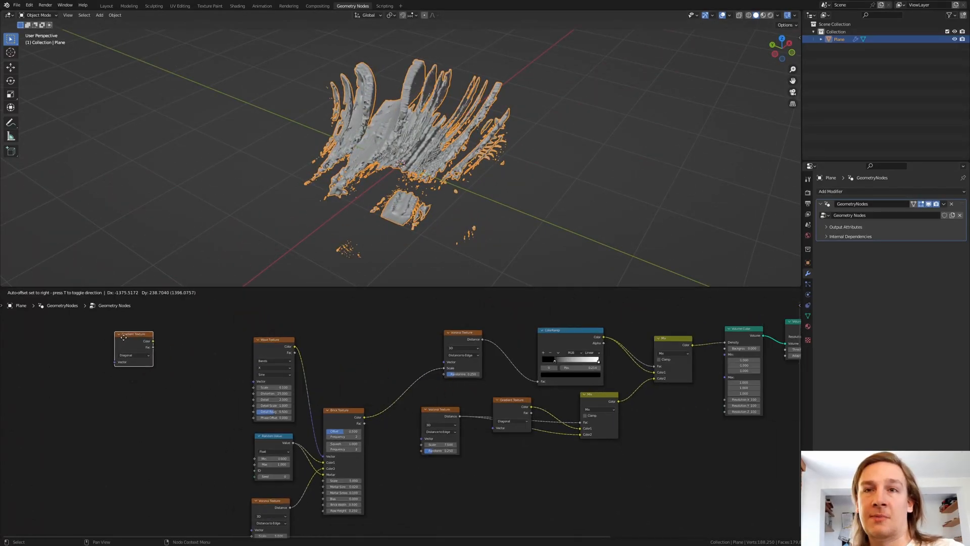
pyautogui.click(174, 345)
pyautogui.scroll(3, 189, 352)
pyautogui.click(190, 357)
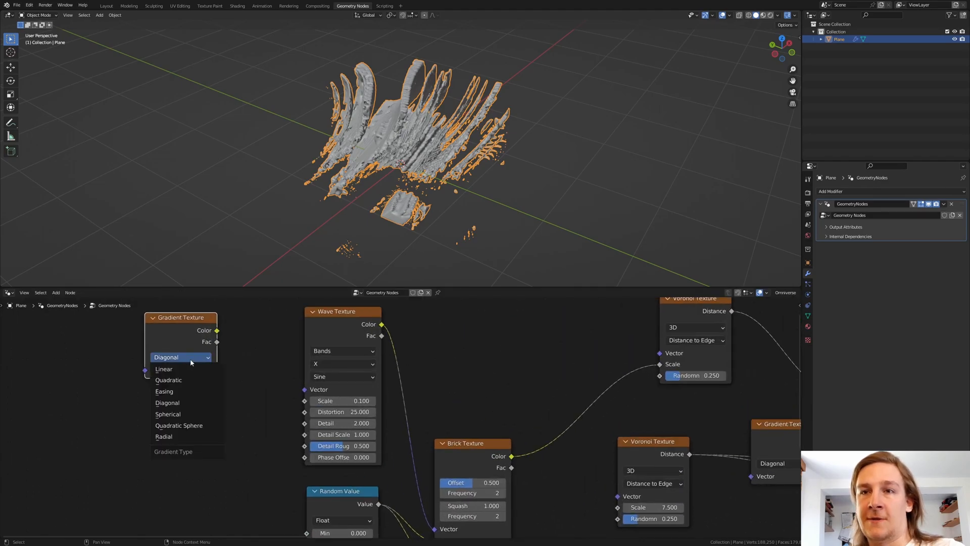
pyautogui.click(199, 414)
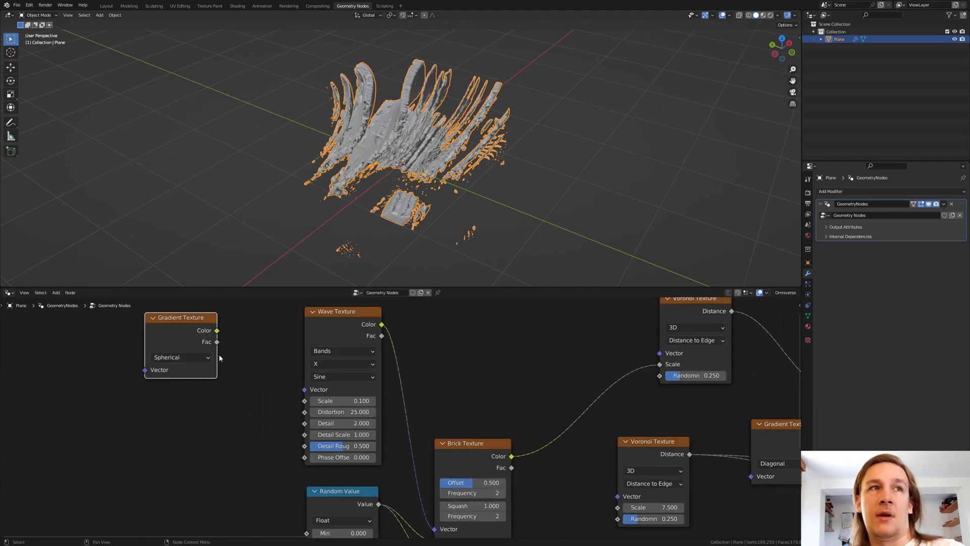
pyautogui.moveTo(217, 336)
pyautogui.mouseDown()
pyautogui.moveTo(239, 346)
pyautogui.moveTo(669, 377)
pyautogui.moveTo(660, 375)
pyautogui.mouseUp()
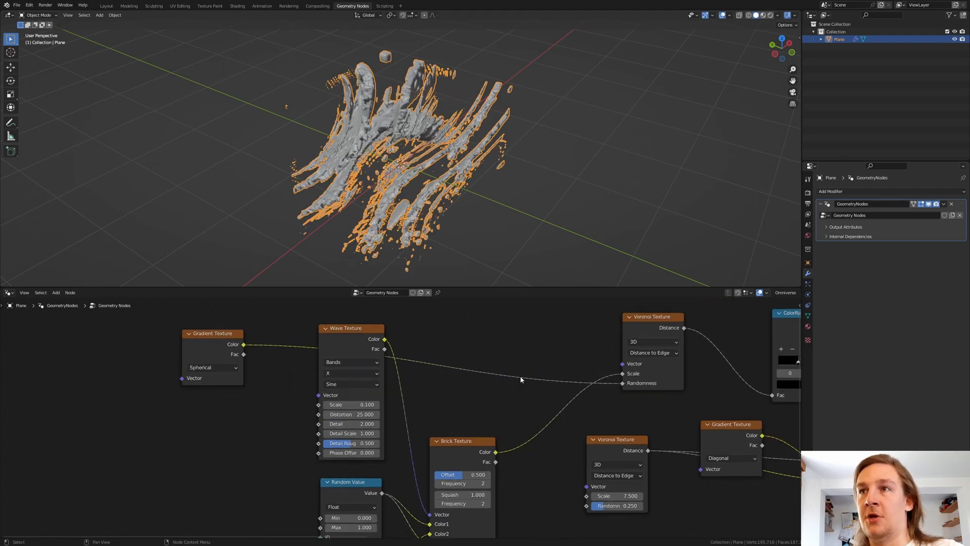
pyautogui.scroll(-3, 614, 372)
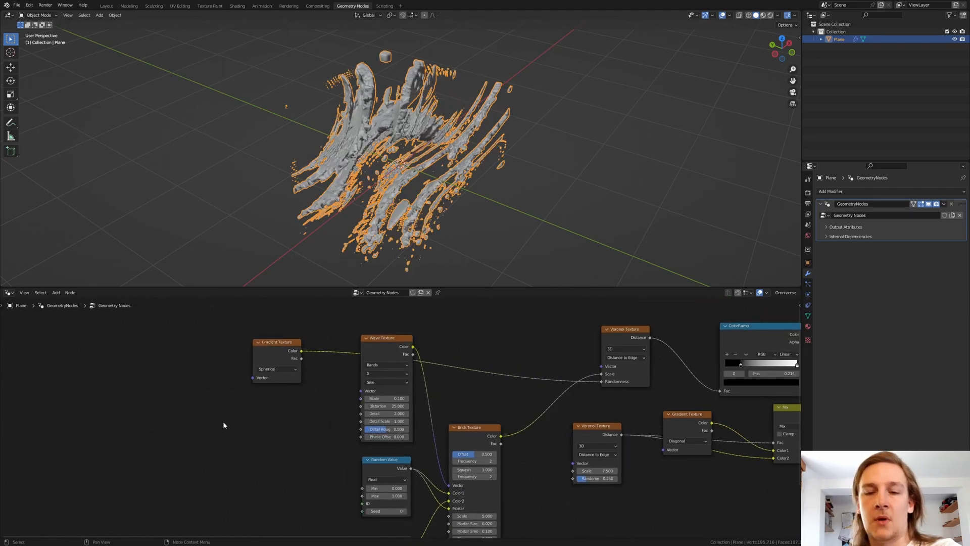
# - Add a Checker Texture feeding the spherical gradient's vector
pyautogui.moveTo(223, 421); pyautogui.dragTo(264, 427, button='middle')
pyautogui.hotkey('shift', 'a')
pyautogui.write('ch')
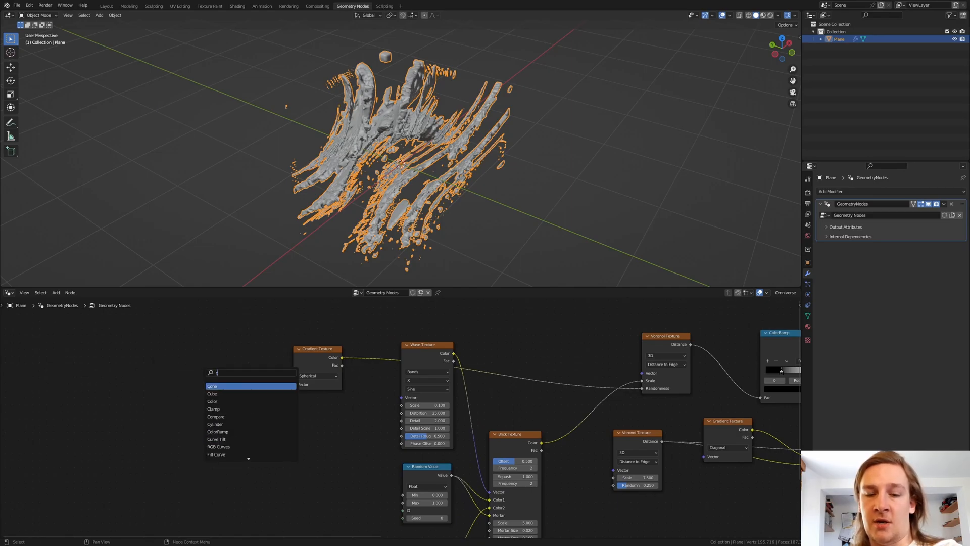
pyautogui.press('Return')
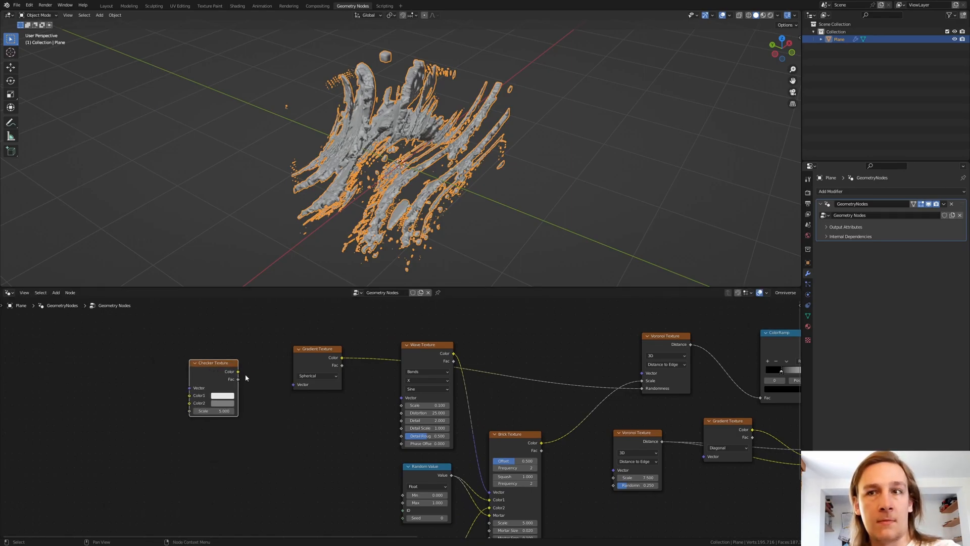
pyautogui.moveTo(237, 371); pyautogui.dragTo(291, 384)
pyautogui.scroll(2, 255, 396)
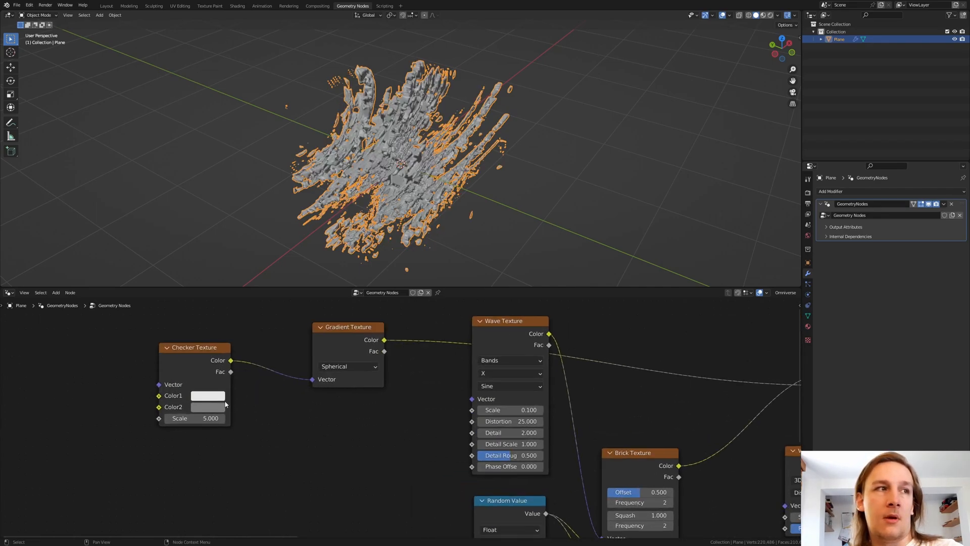
# - Add a Musgrave Texture and link its height into the Checker Texture
pyautogui.moveTo(225, 405); pyautogui.dragTo(297, 396, button='middle')
pyautogui.hotkey('shift', 'a')
pyautogui.click(204, 366)
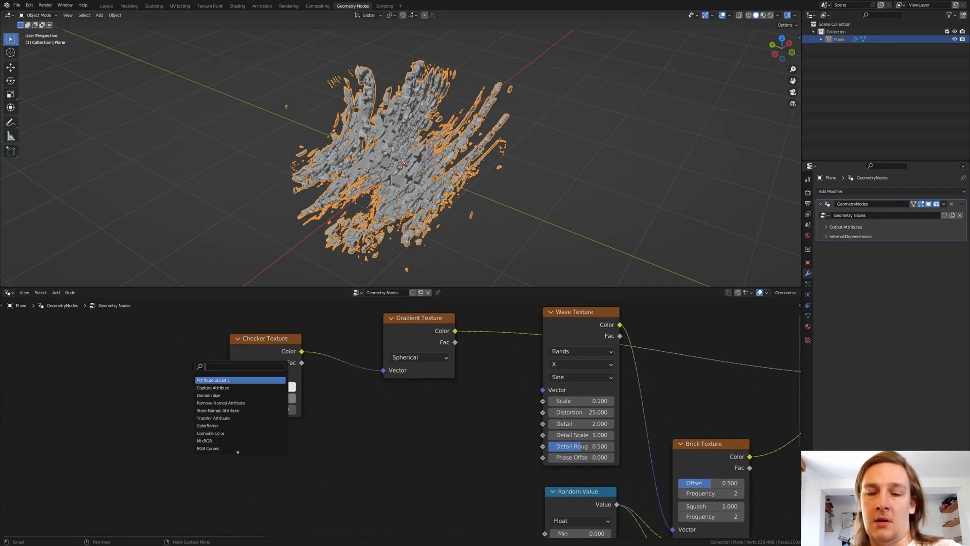
pyautogui.write('musgrave')
pyautogui.press('Return')
pyautogui.click(149, 365)
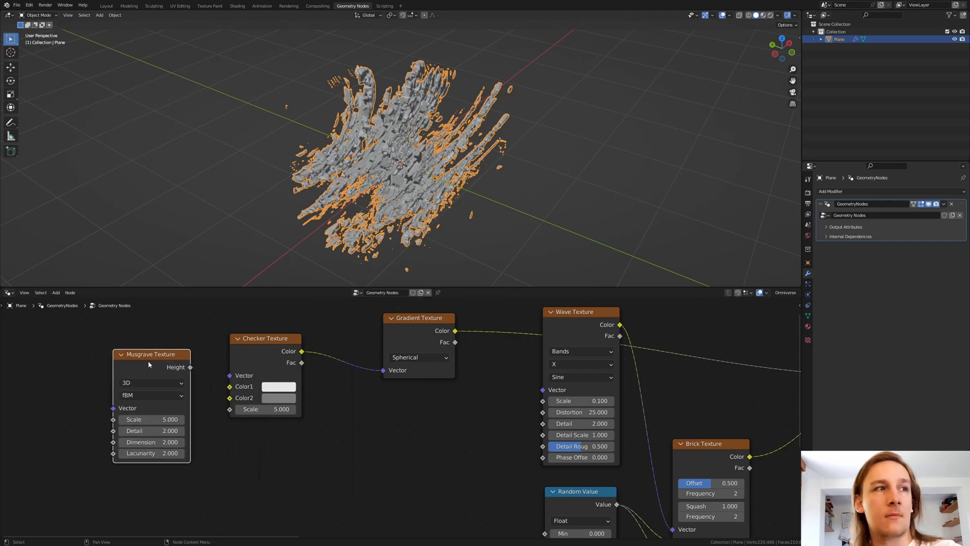
pyautogui.moveTo(192, 368)
pyautogui.mouseDown()
pyautogui.moveTo(229, 406)
pyautogui.moveTo(233, 372)
pyautogui.mouseUp()
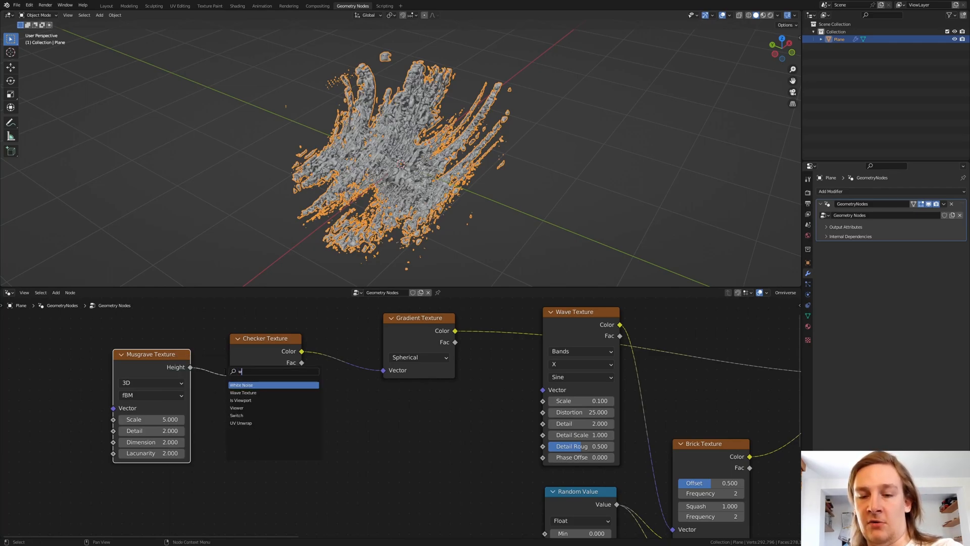
pyautogui.write('white noise')
# - Insert White Noise between Musgrave and Checker and duplicate the Wave Texture after the checker
pyautogui.press('Return')
pyautogui.click(204, 358)
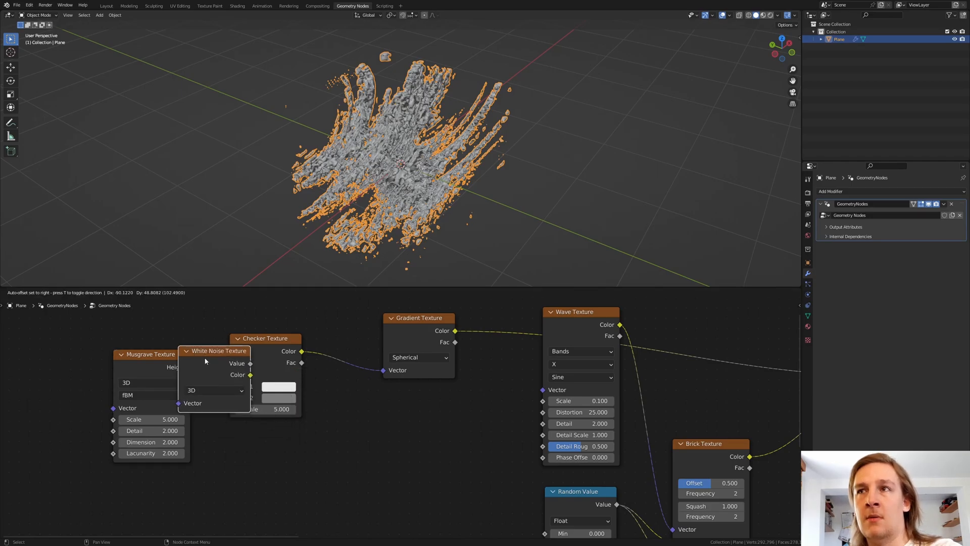
pyautogui.scroll(-2, 416, 348)
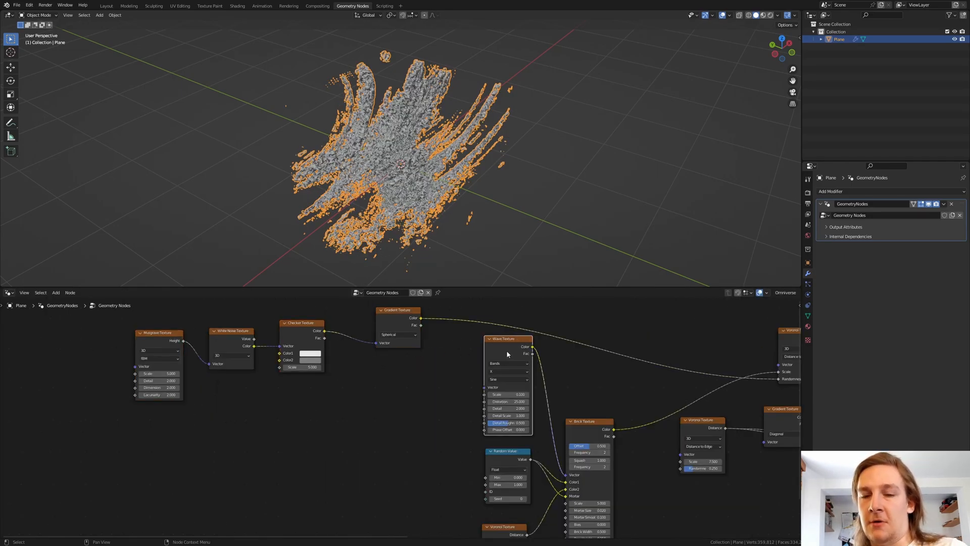
pyautogui.hotkey('shift', 'd')
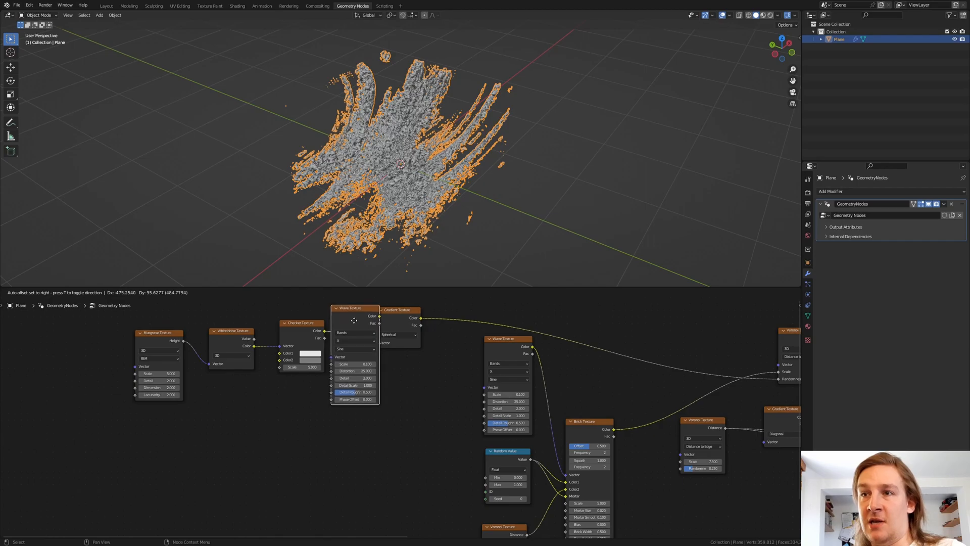
pyautogui.click(357, 320)
pyautogui.scroll(3, 379, 341)
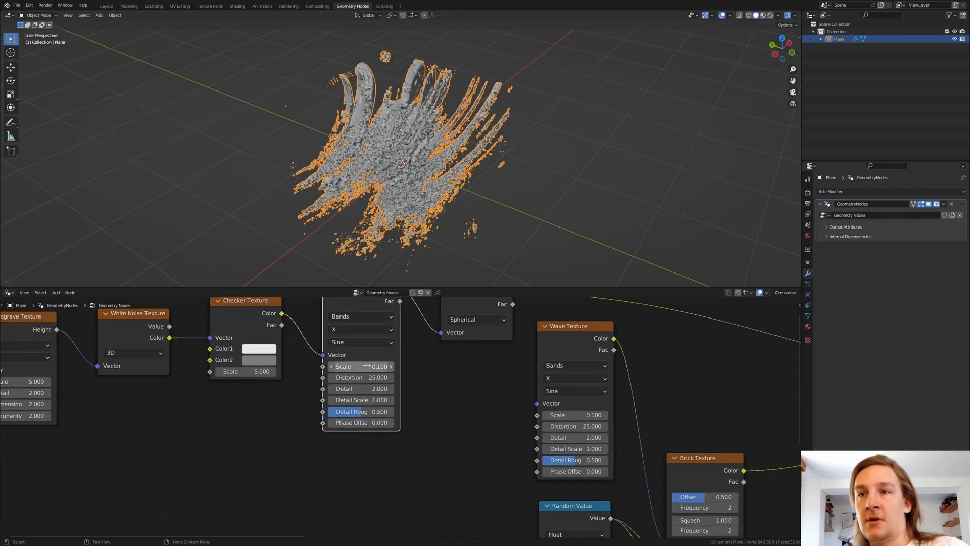
# - Set the copied wave to scale 12 with Diagonal bands and save the blend file
pyautogui.doubleClick(367, 365)
pyautogui.write('12')
pyautogui.press('Return')
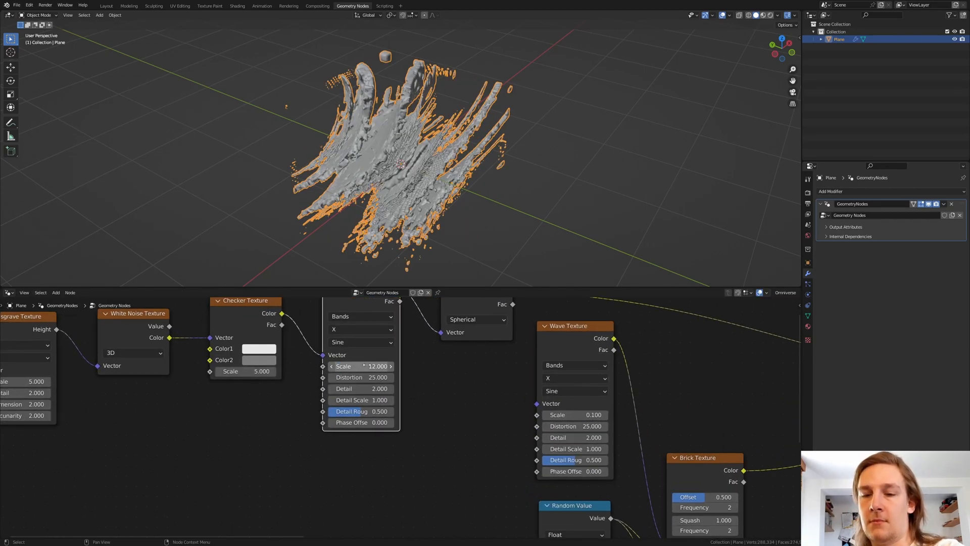
pyautogui.moveTo(416, 400); pyautogui.dragTo(407, 416, button='middle')
pyautogui.click(361, 348)
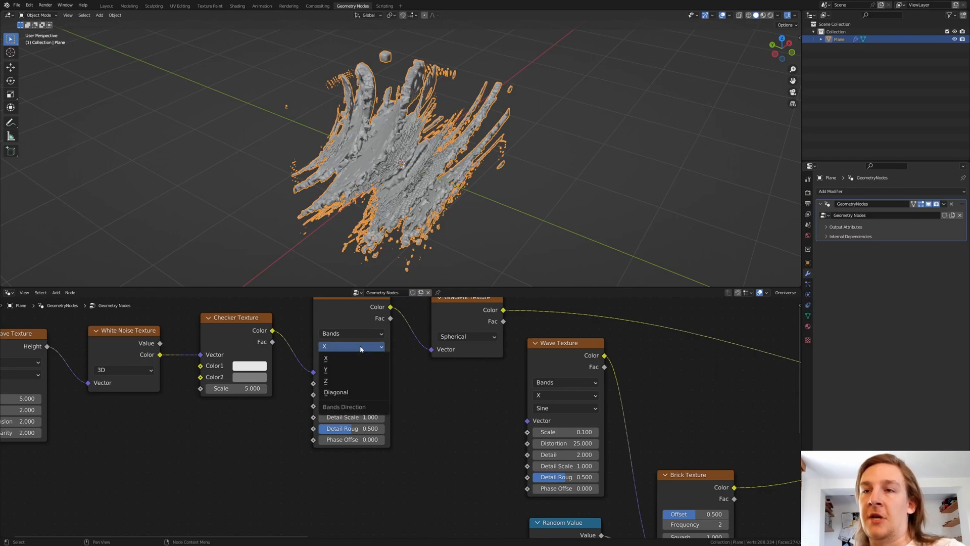
pyautogui.click(336, 392)
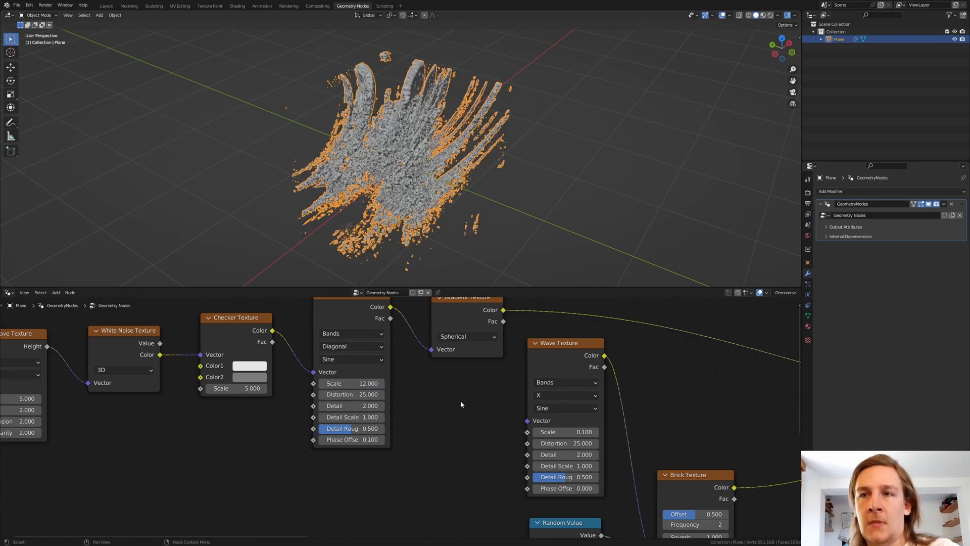
pyautogui.hotkey('ctrl', 's')
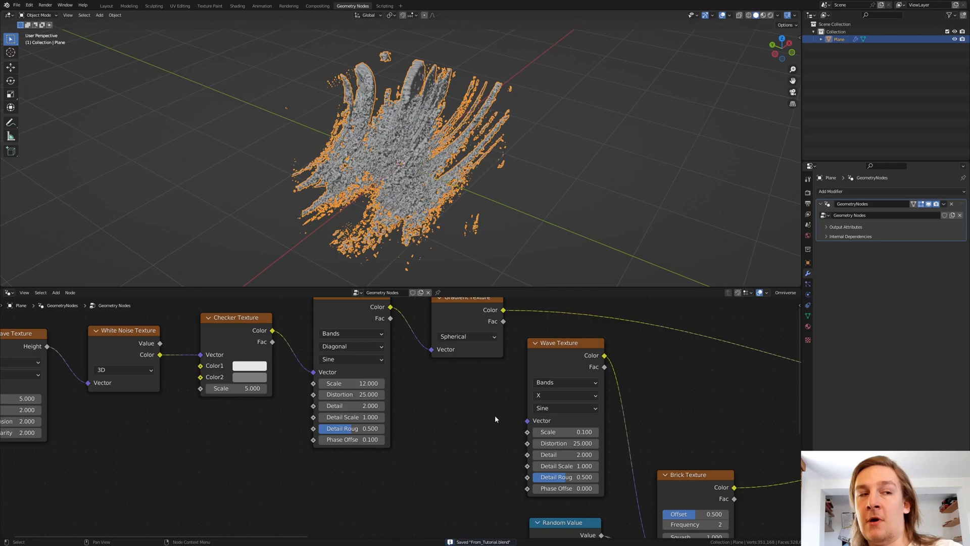
# - Set all three grid resolution values to 400 and reframe the whole node tree
pyautogui.moveTo(495, 418); pyautogui.dragTo(339, 524, button='middle')
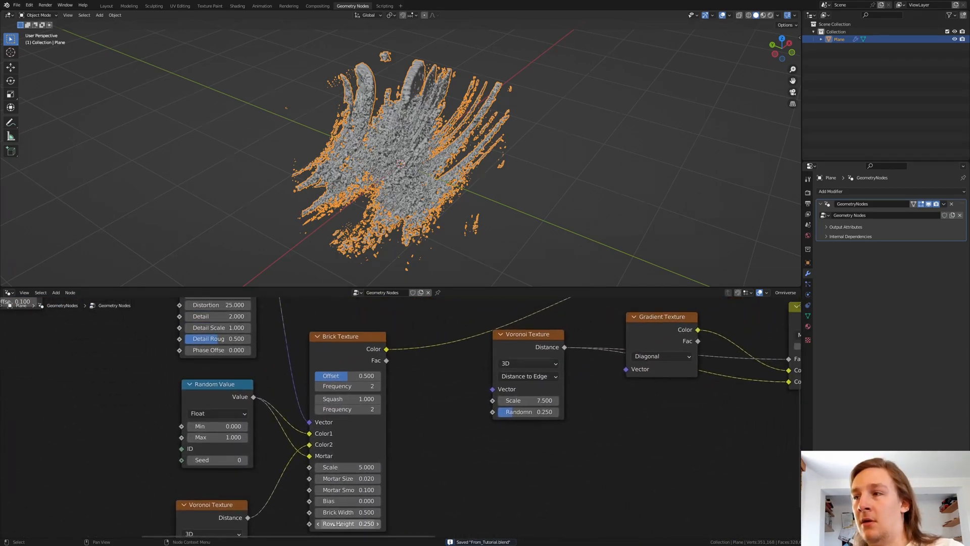
pyautogui.scroll(-4, 564, 449)
pyautogui.scroll(2, 595, 416)
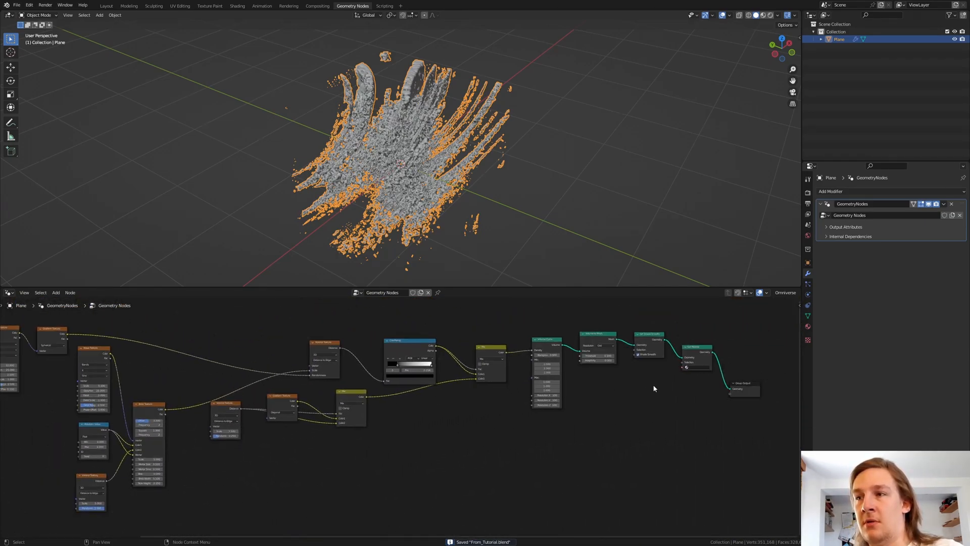
pyautogui.scroll(3, 653, 384)
pyautogui.scroll(2, 453, 423)
pyautogui.moveTo(453, 410); pyautogui.dragTo(453, 436)
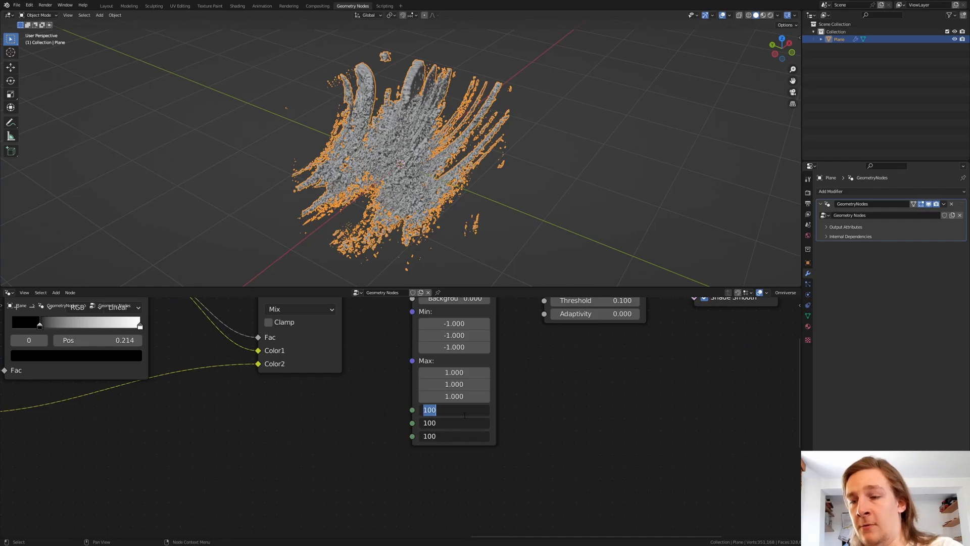
pyautogui.write('400')
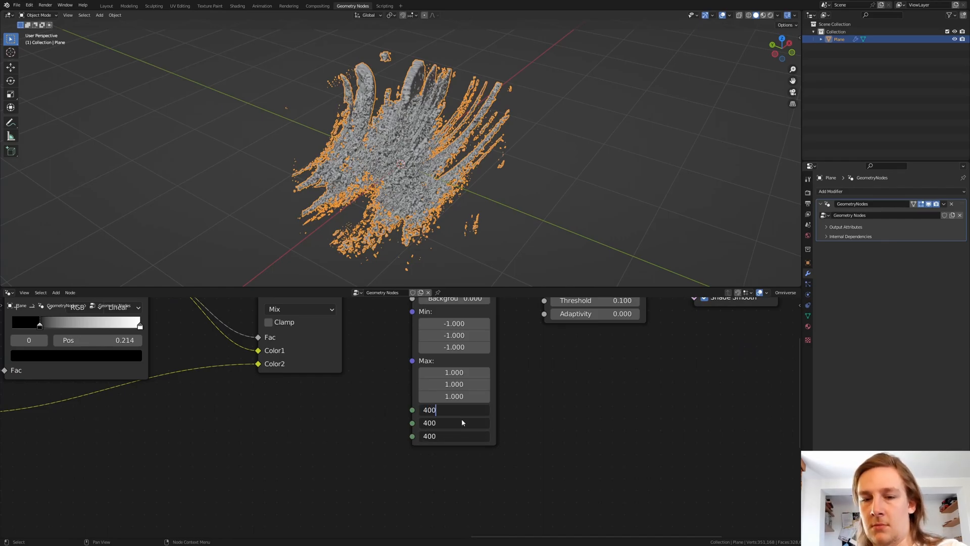
pyautogui.press('Return')
pyautogui.press('Home')
pyautogui.scroll(2, 304, 410)
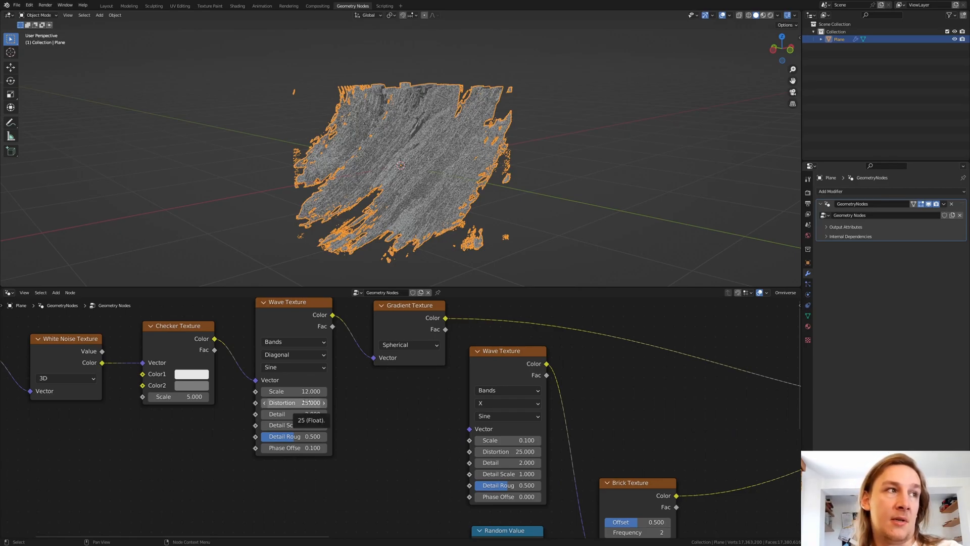
# - Lower the diagonal Wave Texture's distortion to 12
pyautogui.doubleClick(306, 402)
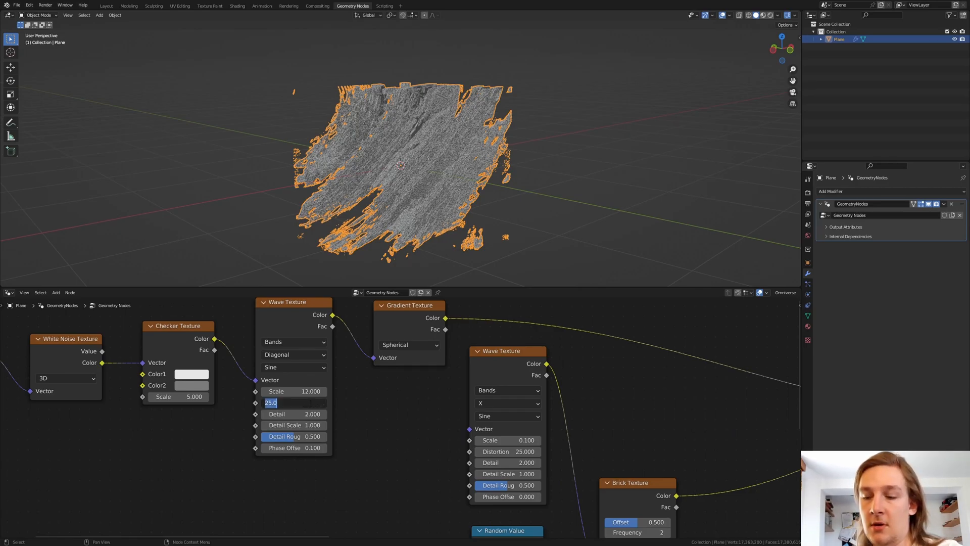
pyautogui.write('12')
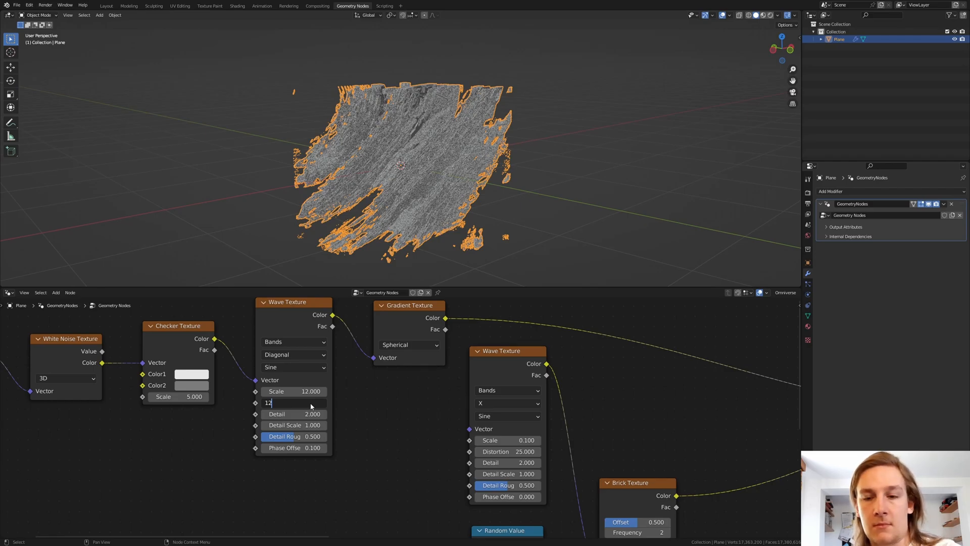
pyautogui.press('Return')
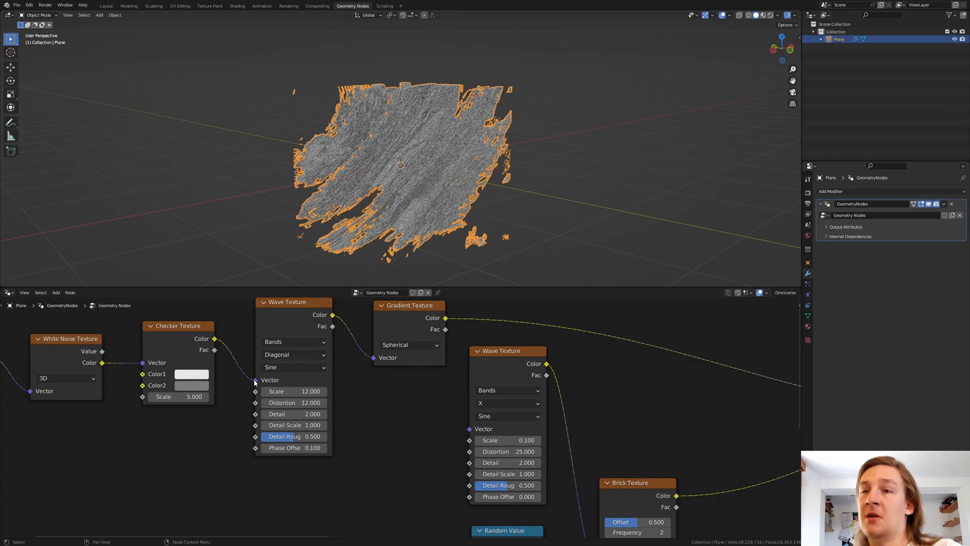
# - Feed the checker colour into the Wave Texture scale and the wave colour into the Voronoi vector
pyautogui.moveTo(256, 382)
pyautogui.mouseDown()
pyautogui.moveTo(248, 388)
pyautogui.moveTo(259, 391)
pyautogui.mouseUp()
pyautogui.scroll(-2, 386, 402)
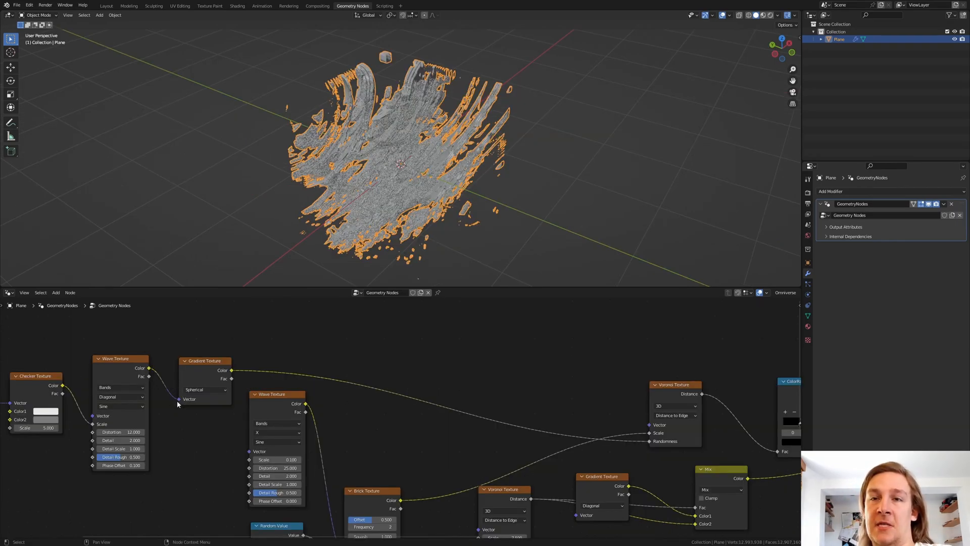
pyautogui.moveTo(179, 400); pyautogui.dragTo(657, 431)
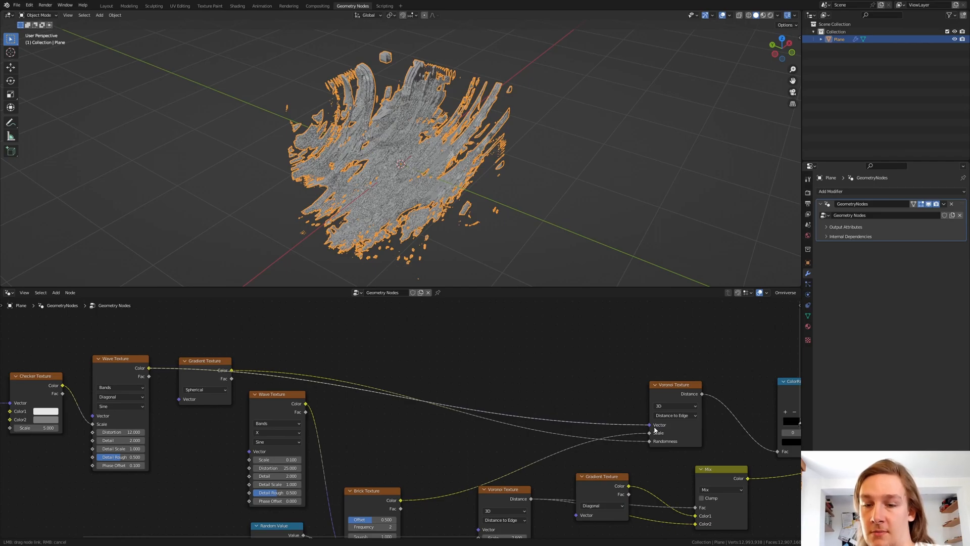
pyautogui.moveTo(299, 199)
pyautogui.mouseDown(button='middle')
pyautogui.moveTo(362, 164)
pyautogui.moveTo(437, 190)
pyautogui.mouseUp(button='middle')
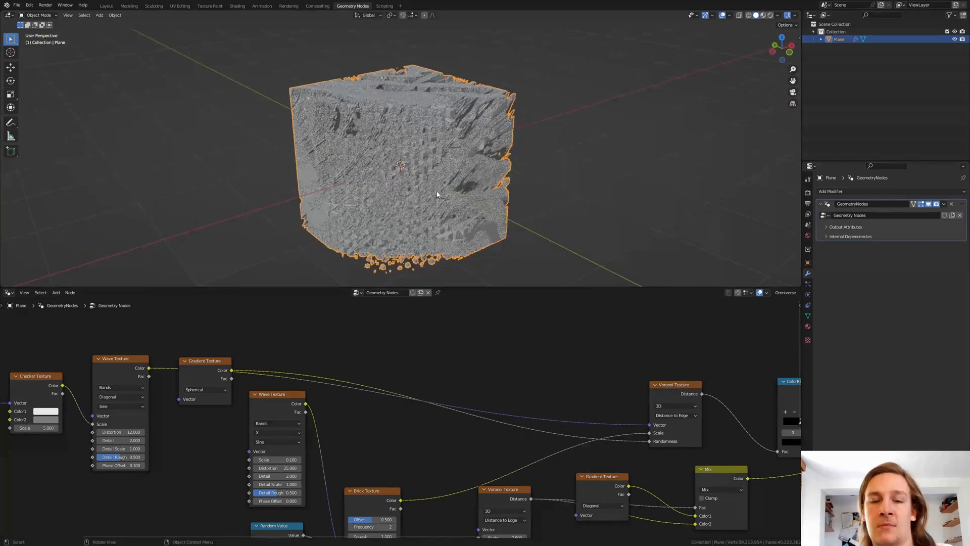
# - Save the file and add a point light at the cube's centre from the Layout workspace
pyautogui.hotkey('ctrl', 's')
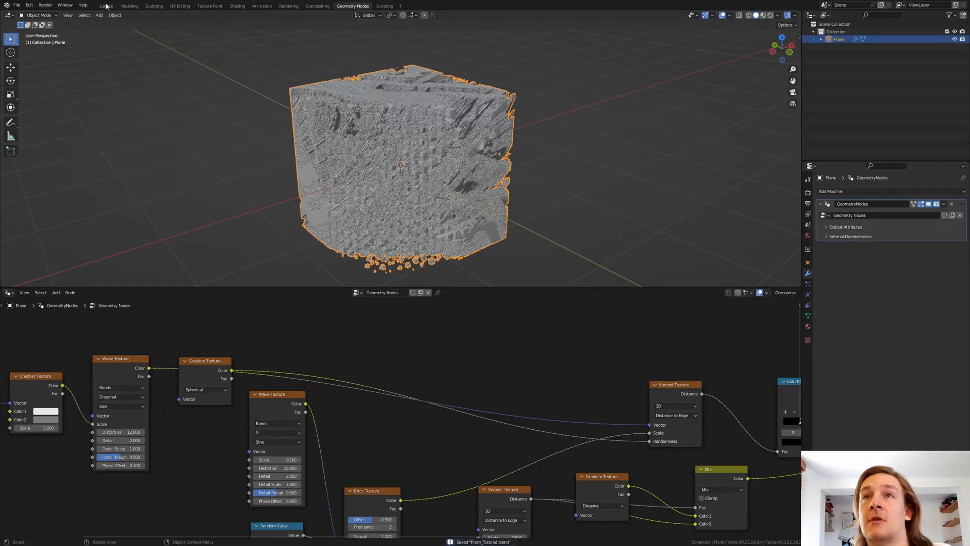
pyautogui.click(106, 5)
pyautogui.hotkey('shift', 'a')
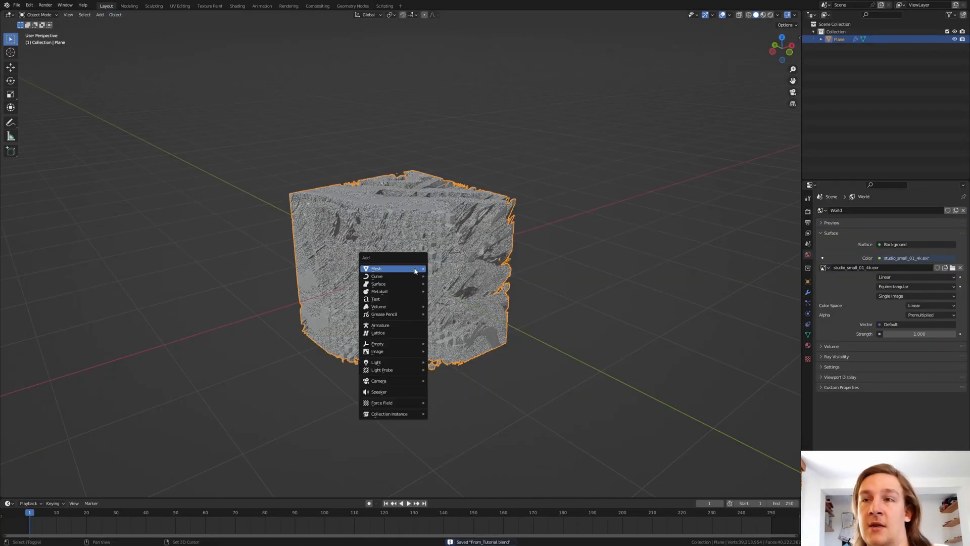
pyautogui.click(444, 362)
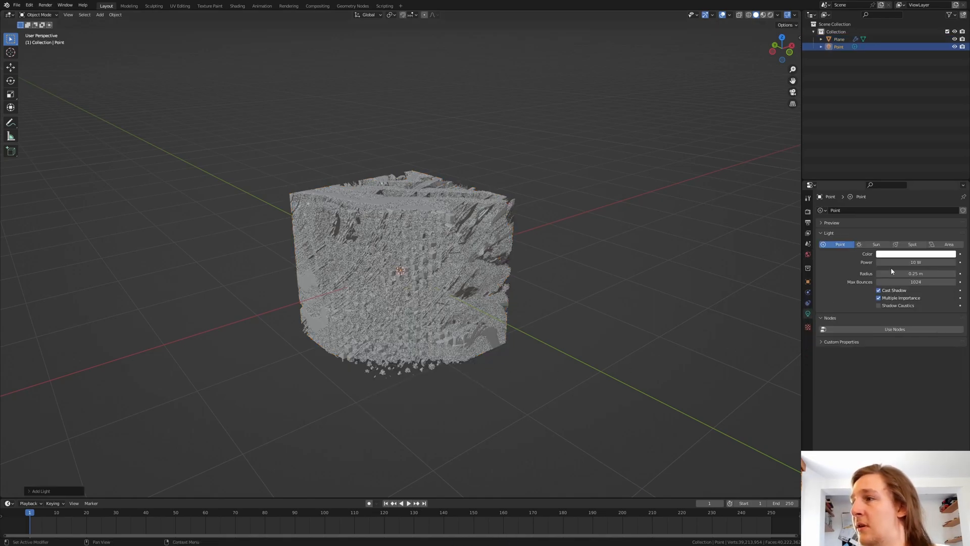
# - Give the point light 100000 W power and a 2 m radius
pyautogui.click(916, 261)
pyautogui.write('0')
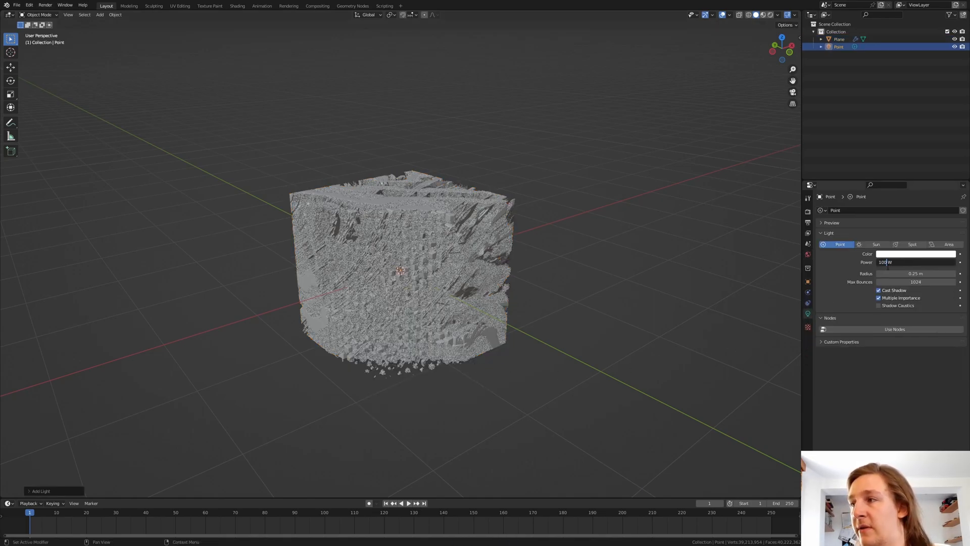
pyautogui.write('000')
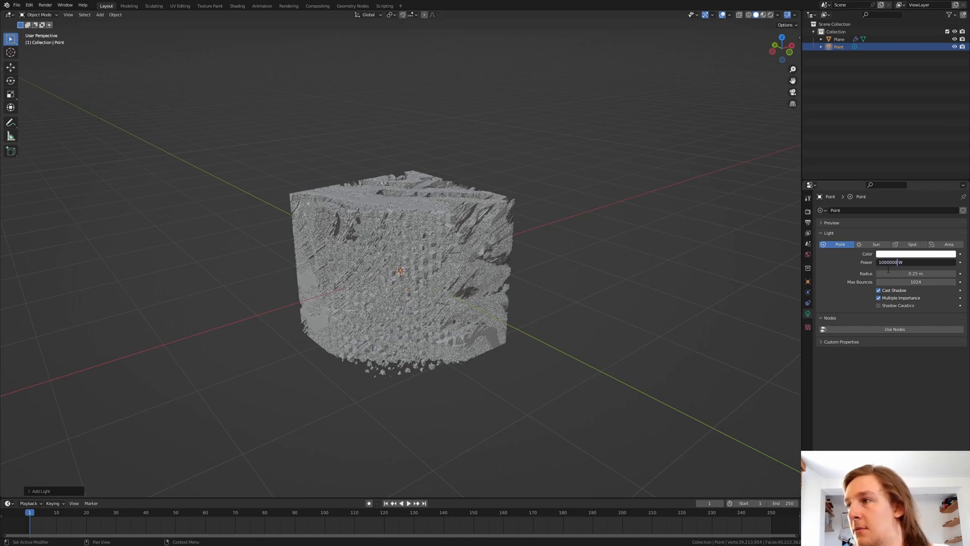
pyautogui.press('Return')
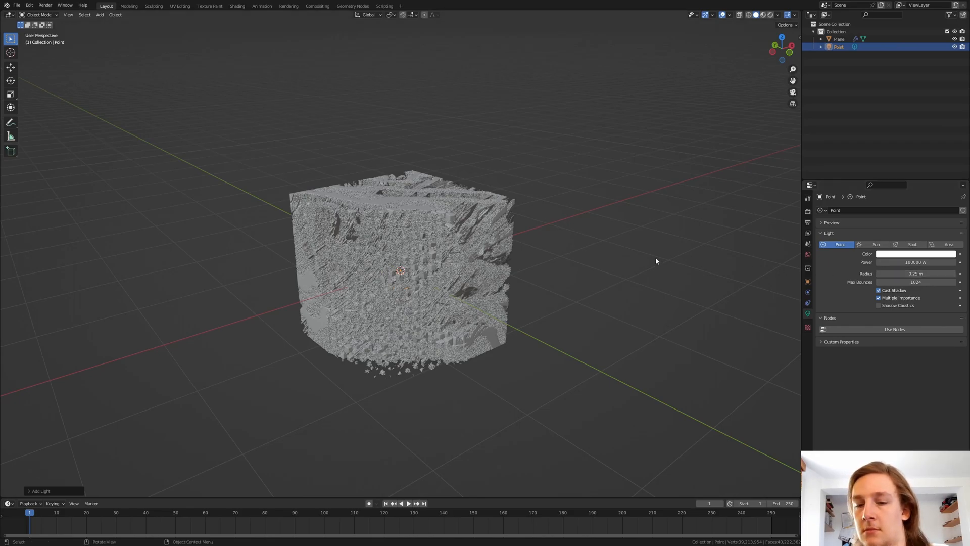
pyautogui.moveTo(915, 272); pyautogui.dragTo(932, 272)
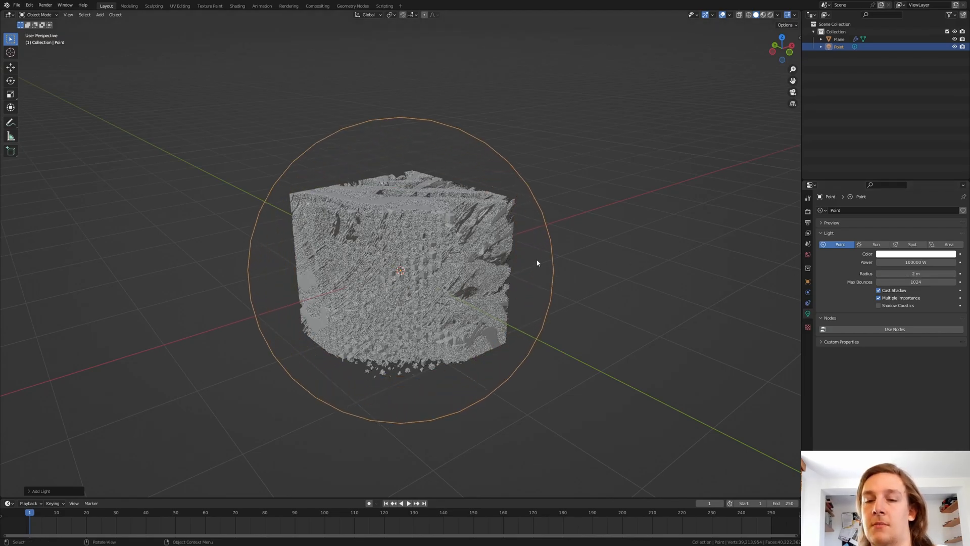
# - Preview the cube with rendered shading and raise render max samples to 1280
pyautogui.click(237, 5)
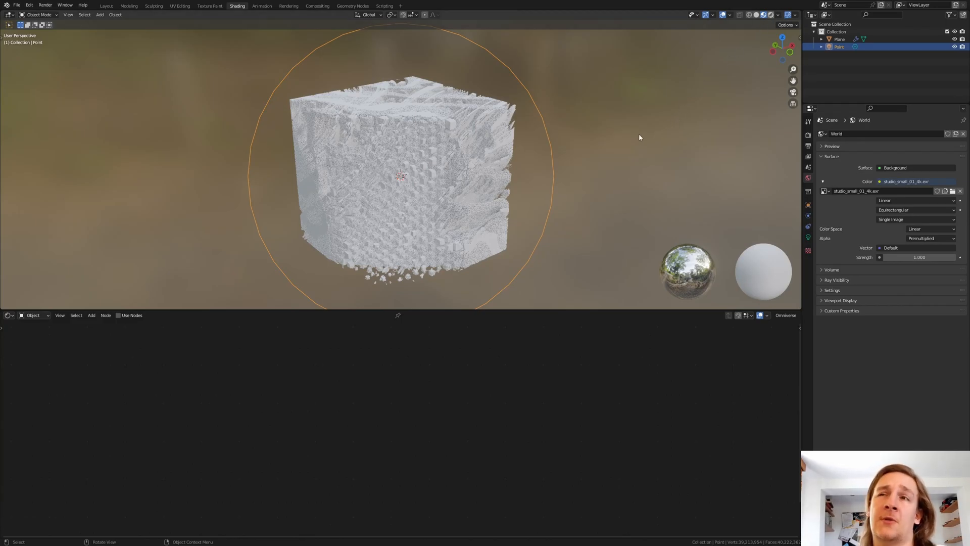
pyautogui.click(771, 14)
pyautogui.click(809, 134)
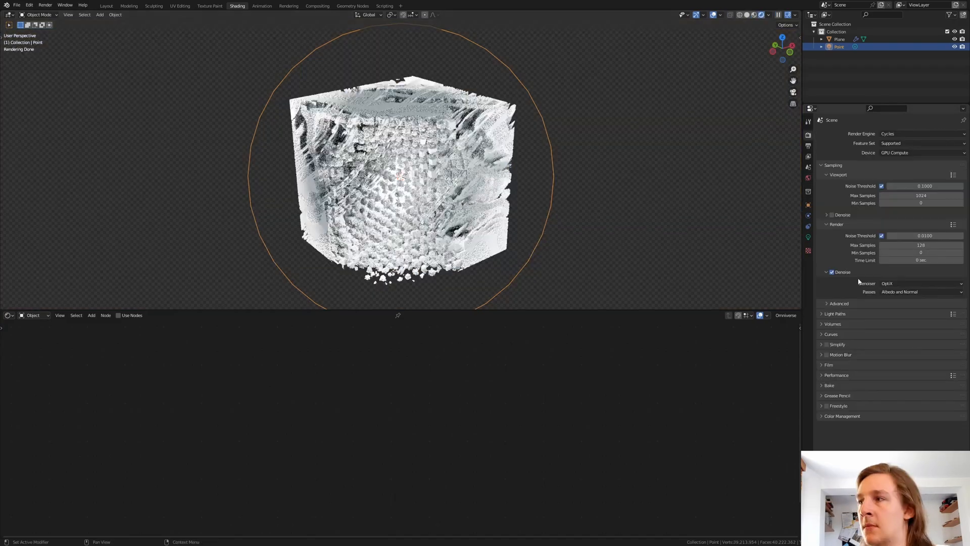
pyautogui.click(931, 244)
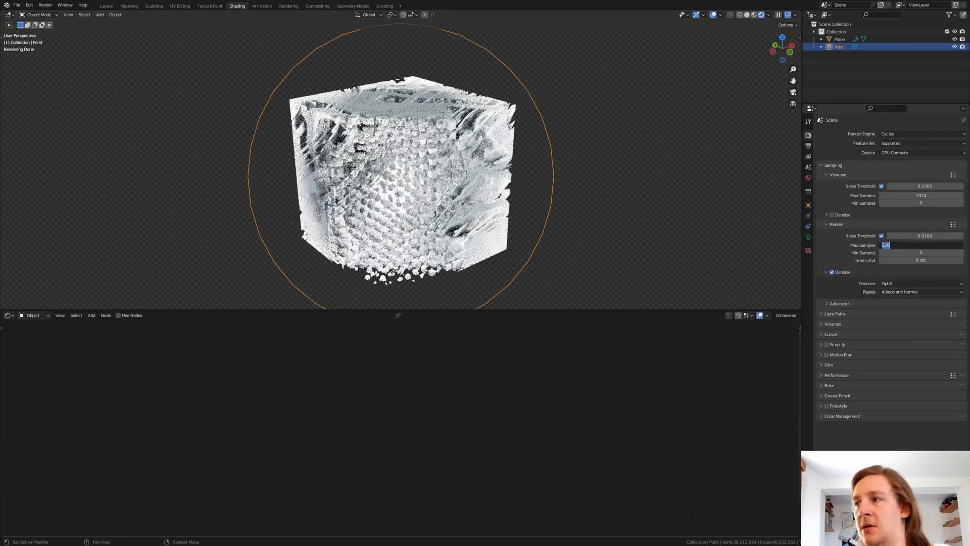
pyautogui.write('128')
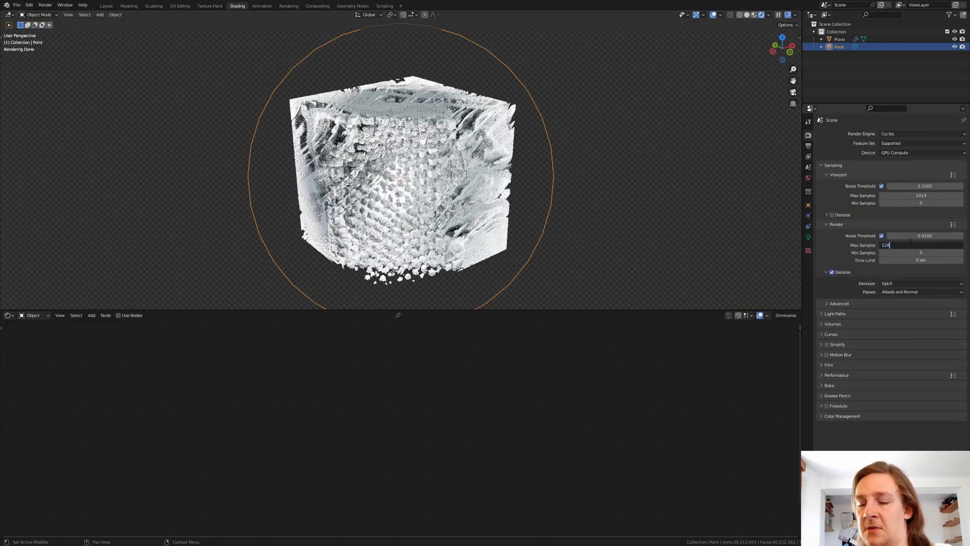
pyautogui.write('0')
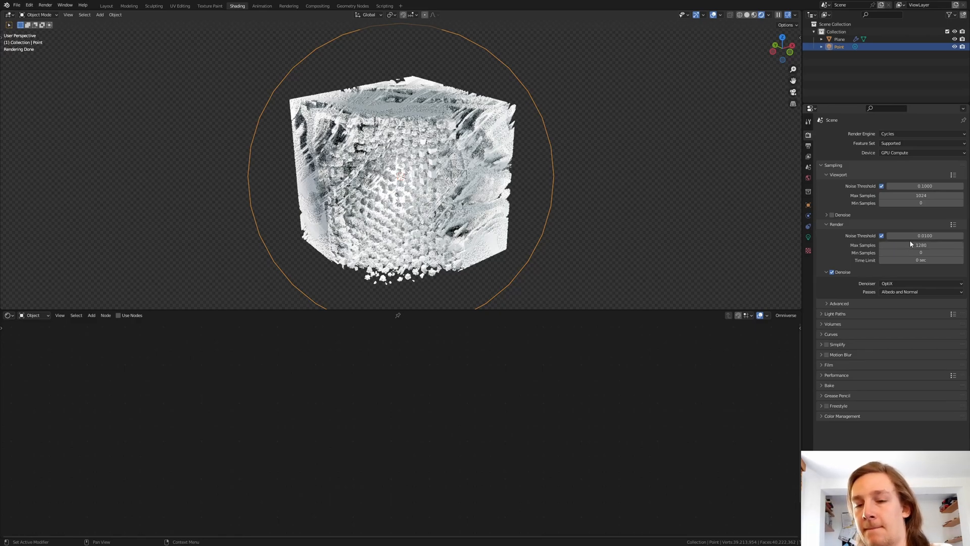
pyautogui.press('Return')
# - Set the colour management look to Very High Contrast
pyautogui.click(841, 416)
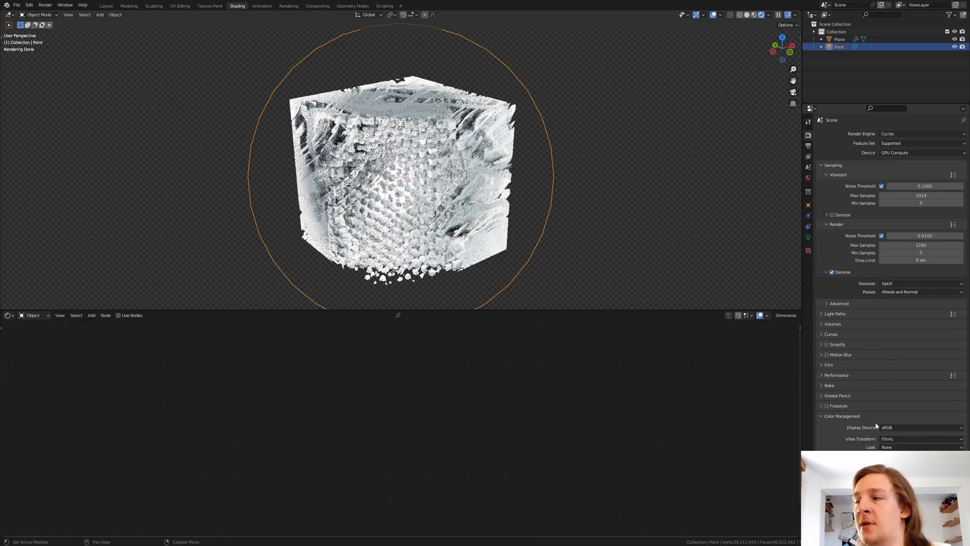
pyautogui.click(887, 446)
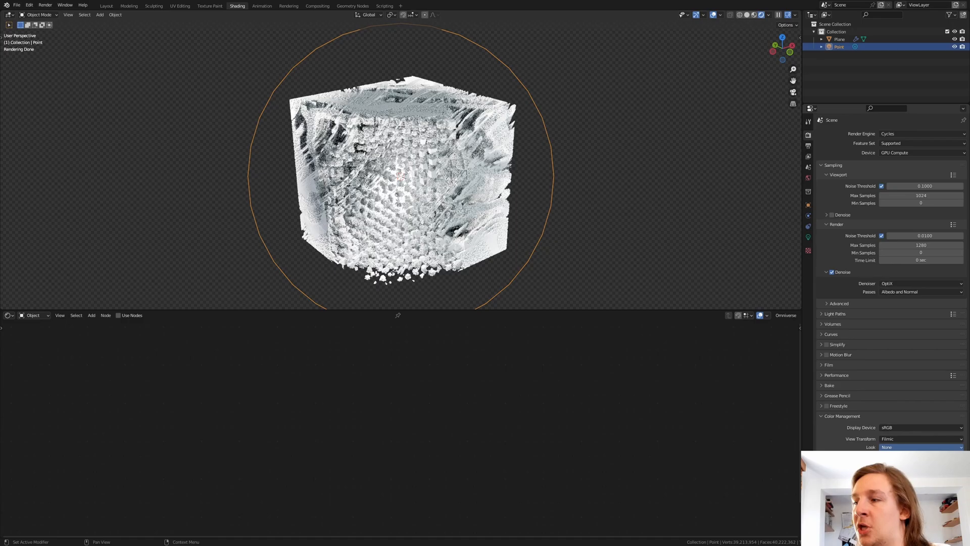
pyautogui.click(902, 515)
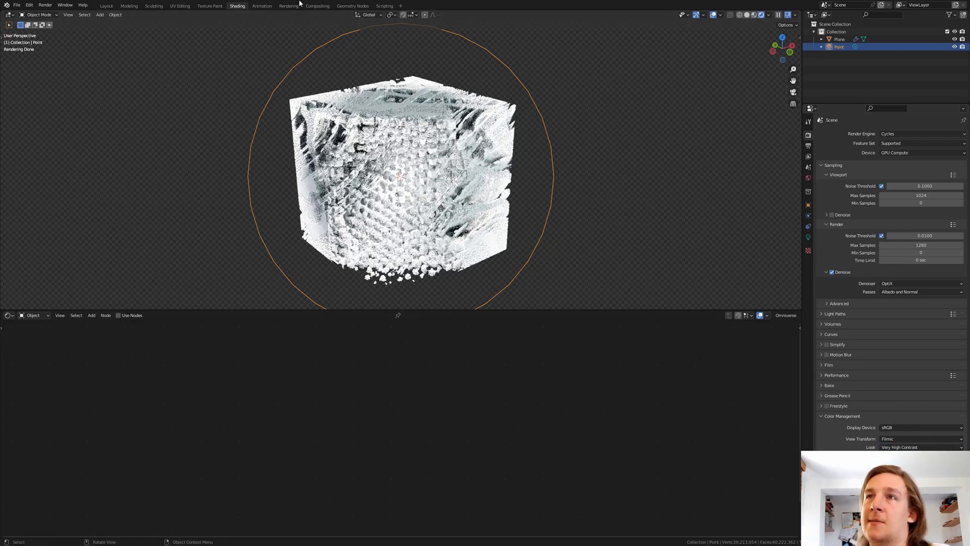
# - Select the eroded cube object to begin working on its empty material
pyautogui.click(316, 7)
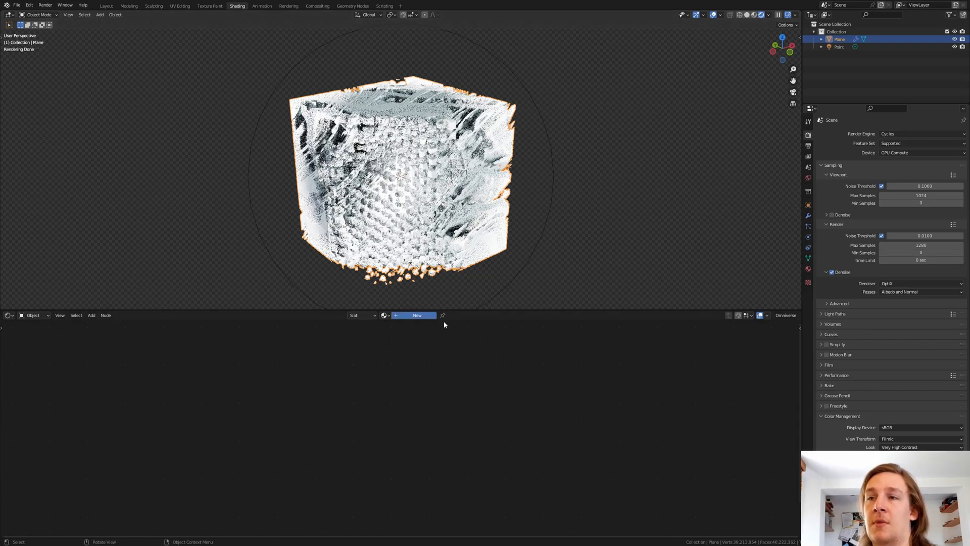
# - Create the cube's default material and wait out Blender's Not Responding prompt
pyautogui.click(354, 6)
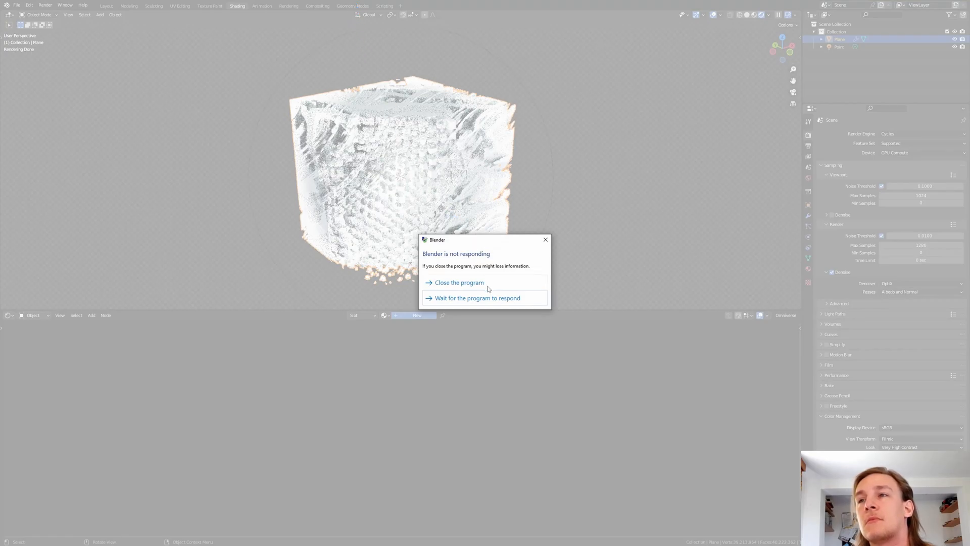
pyautogui.click(487, 299)
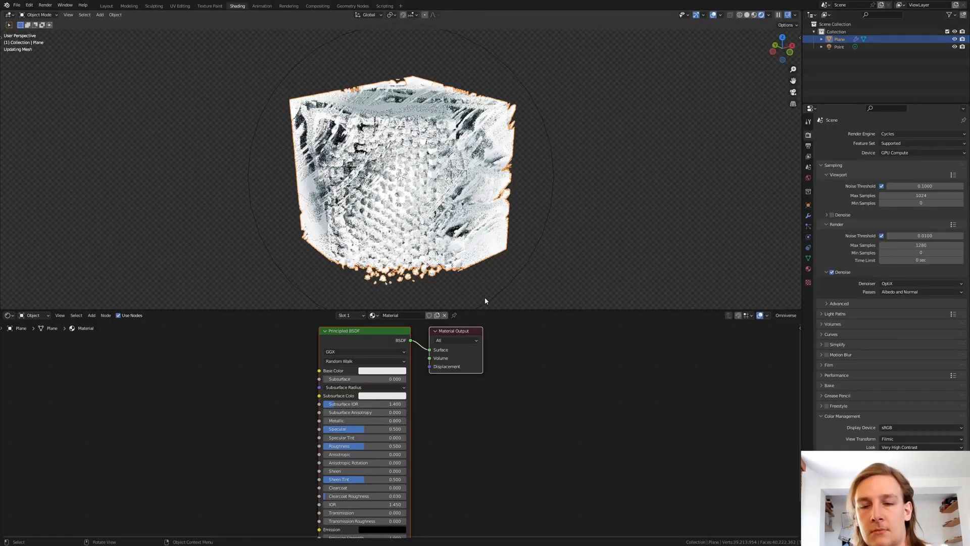
# - Assign the material named Material in the geometry tree's Set Material node
pyautogui.click(352, 7)
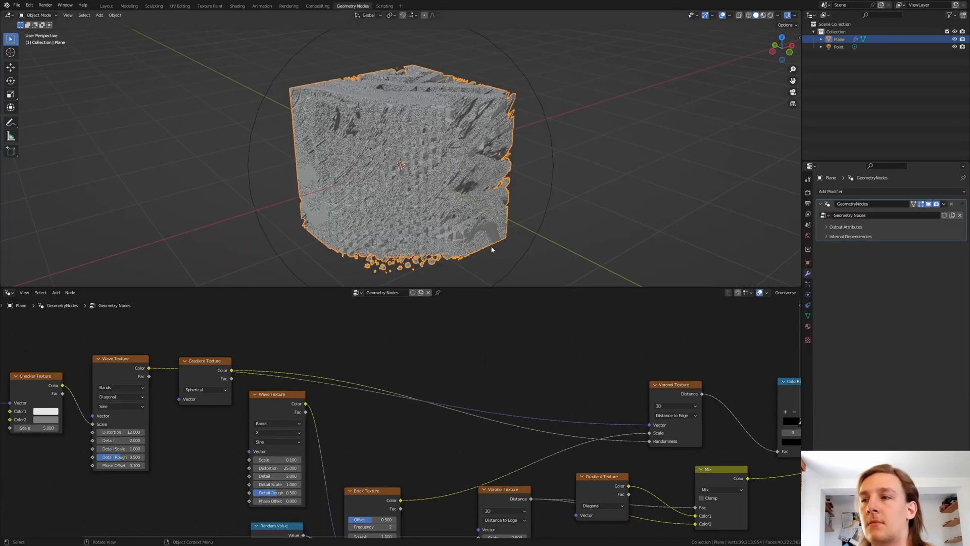
pyautogui.moveTo(720, 425); pyautogui.dragTo(196, 363, button='middle')
pyautogui.click(480, 393)
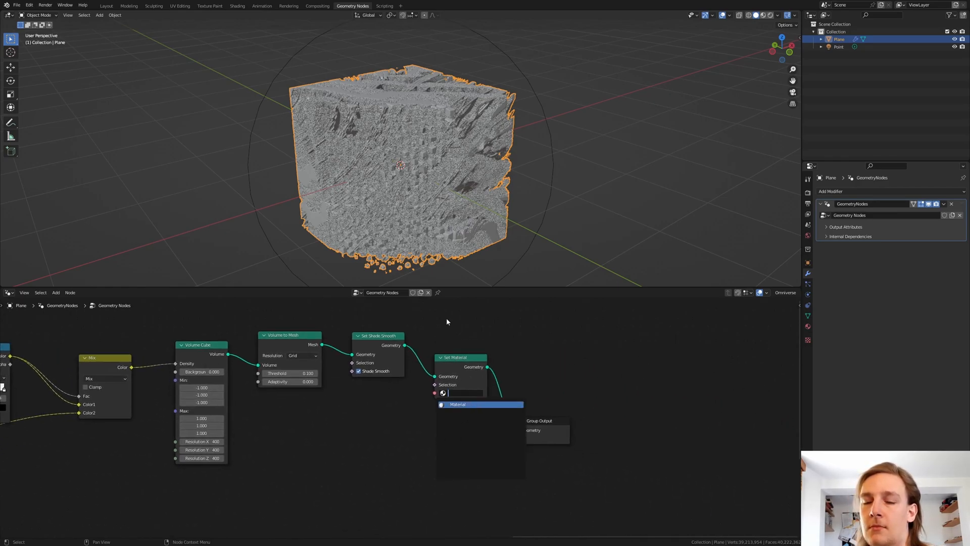
pyautogui.press('Return')
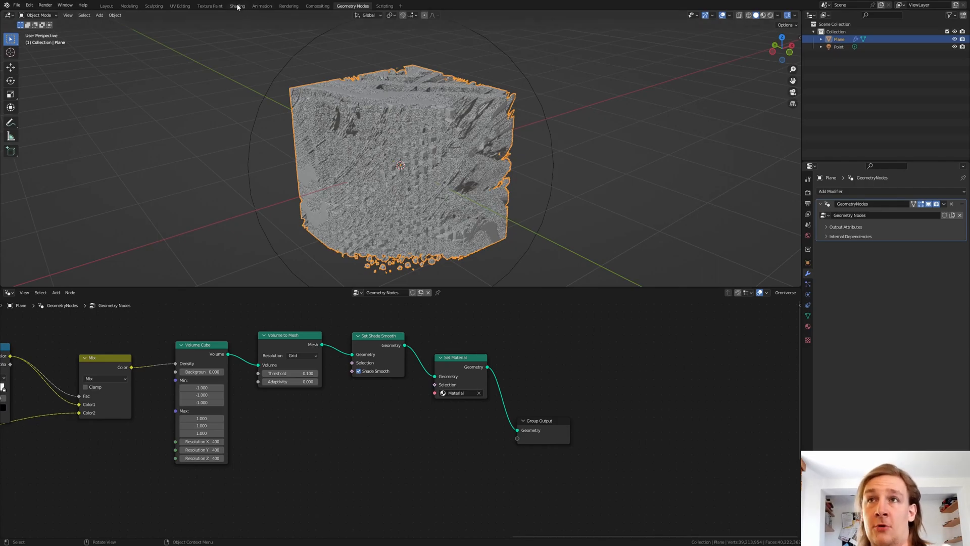
# - Replace the Principled BSDF with a Glass BSDF wired to the material's surface
pyautogui.click(237, 6)
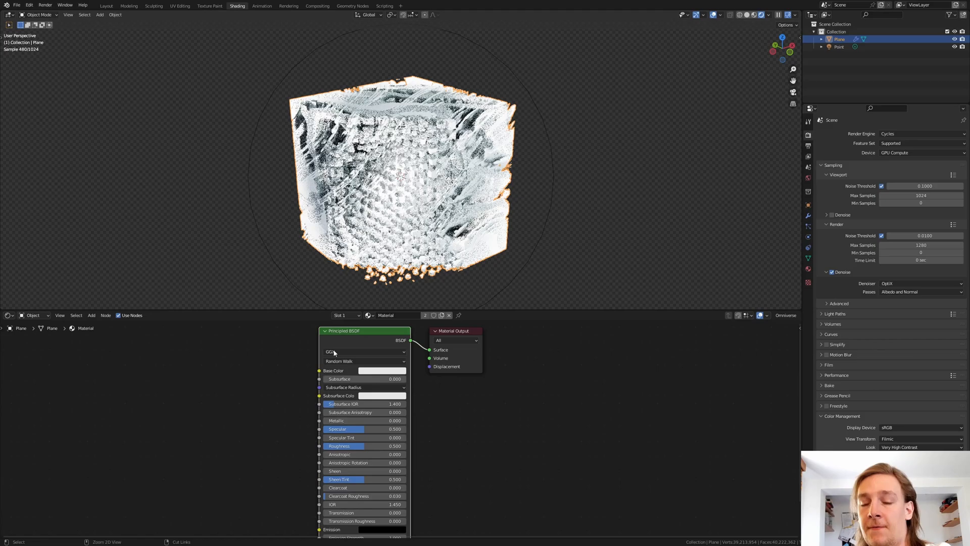
pyautogui.press('x')
pyautogui.hotkey('shift', 'a')
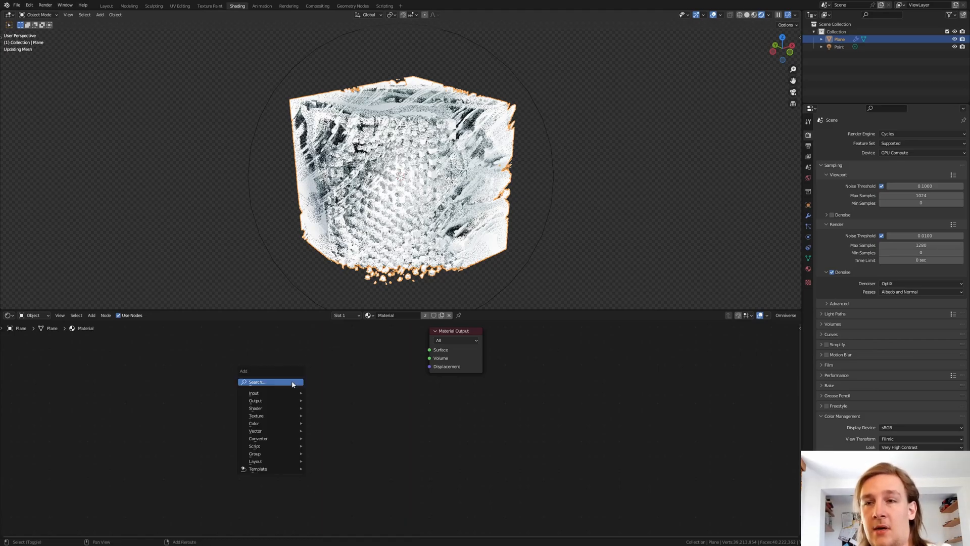
pyautogui.write('gla')
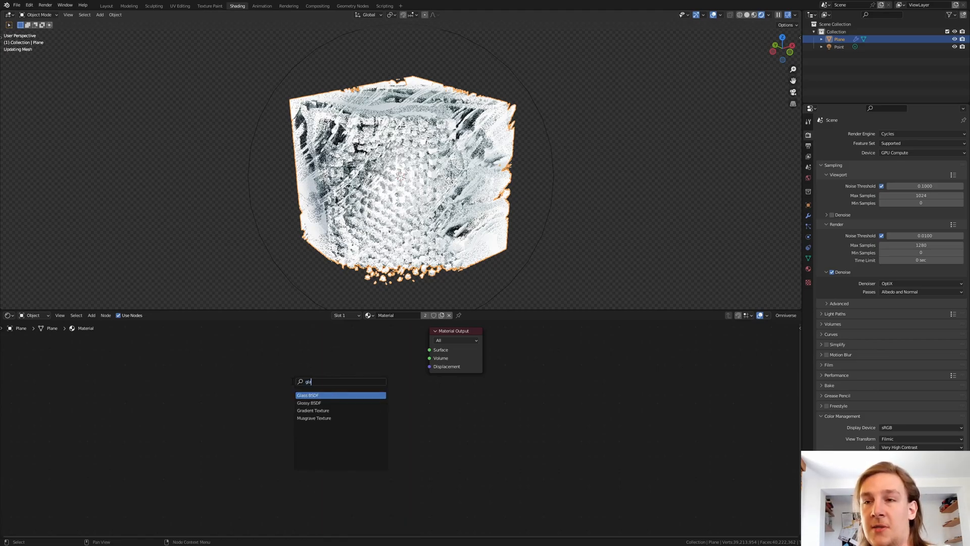
pyautogui.press('Return')
pyautogui.click(357, 399)
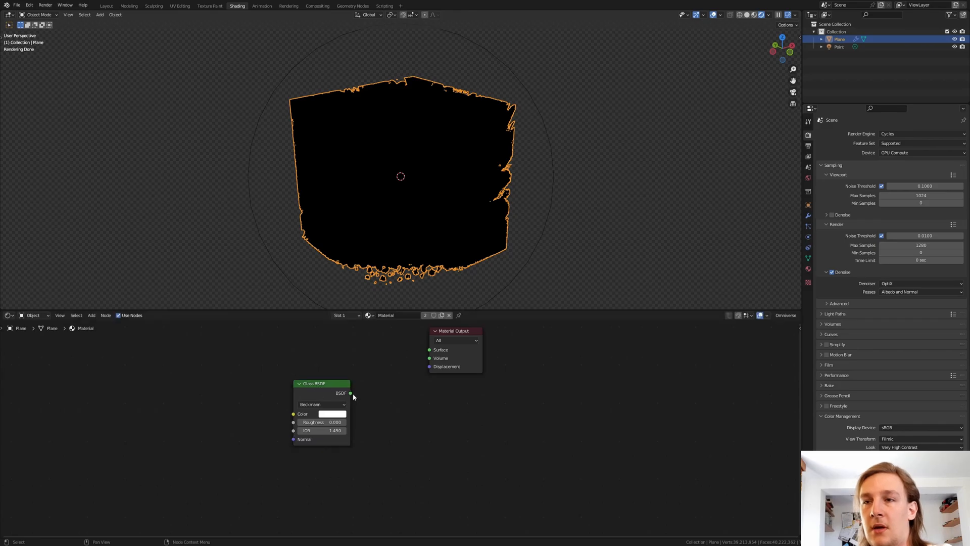
pyautogui.moveTo(350, 392); pyautogui.dragTo(429, 349)
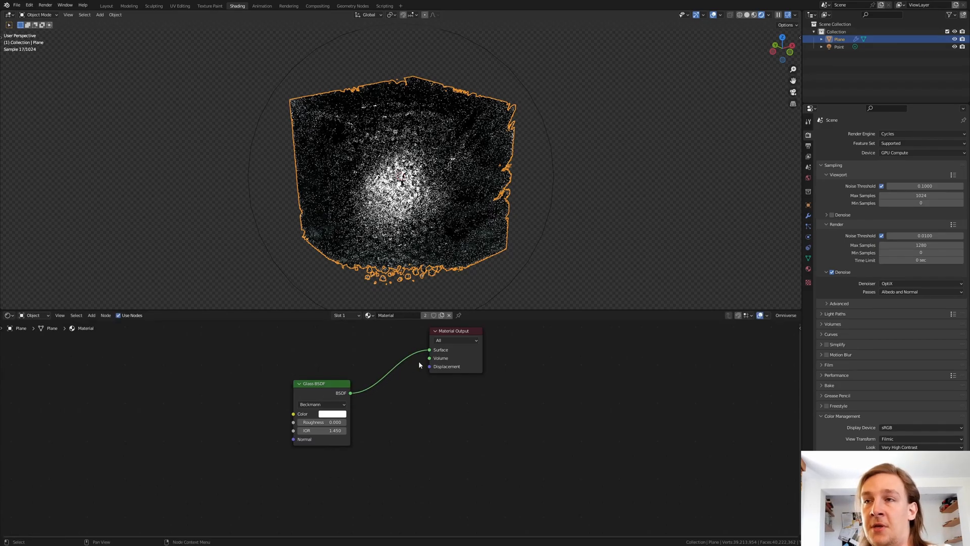
pyautogui.scroll(2, 338, 415)
# - Tint the Glass BSDF colour a light cyan
pyautogui.click(330, 416)
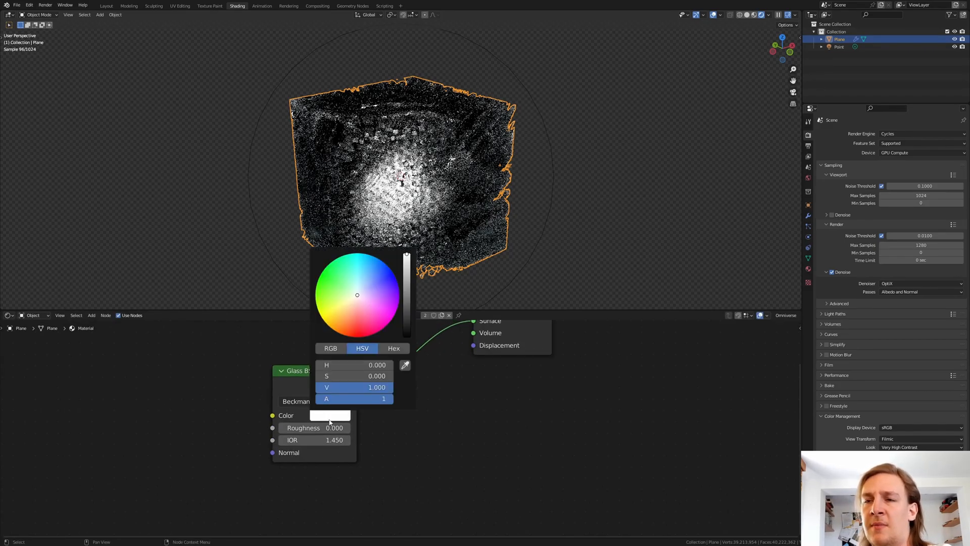
pyautogui.click(359, 287)
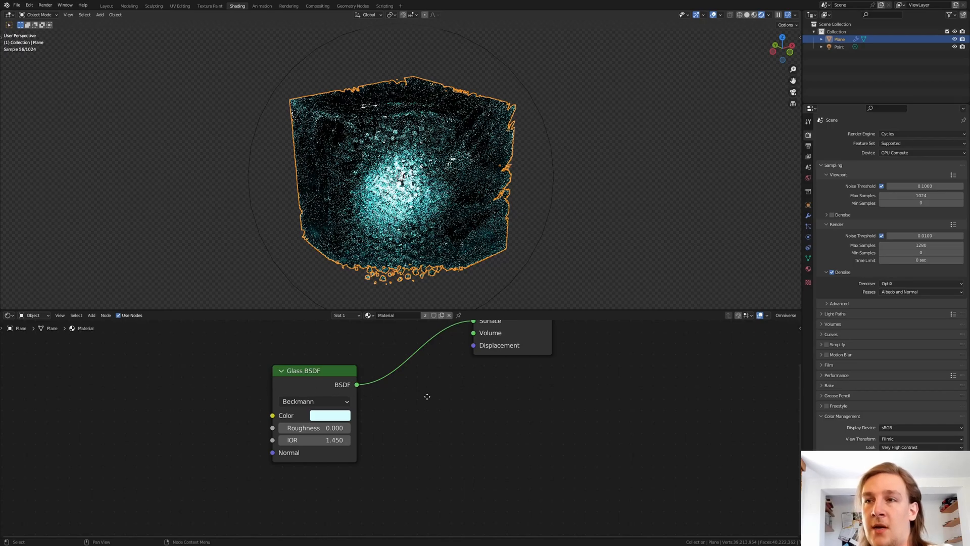
pyautogui.press('Home')
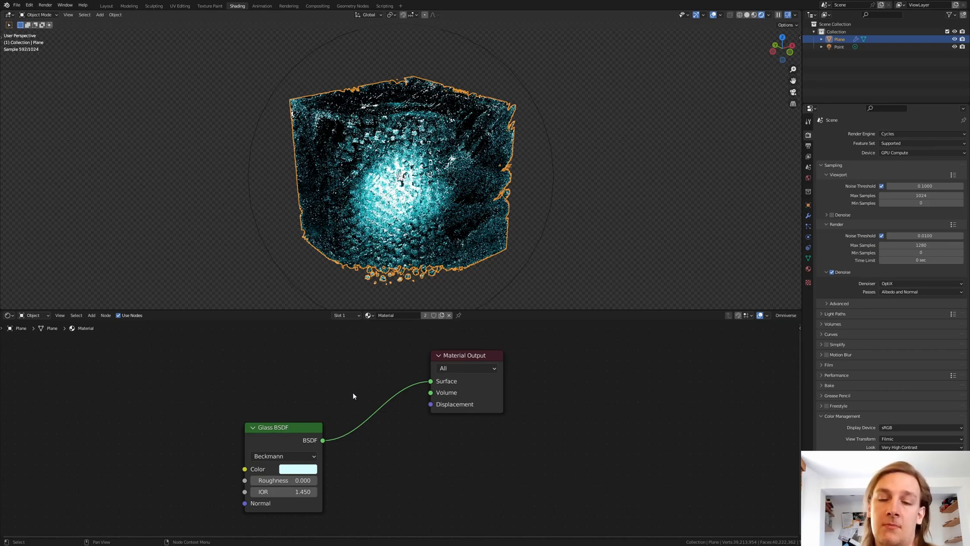
# - Inspect the eroded cube in solid view from the front and several angled views
pyautogui.click(110, 7)
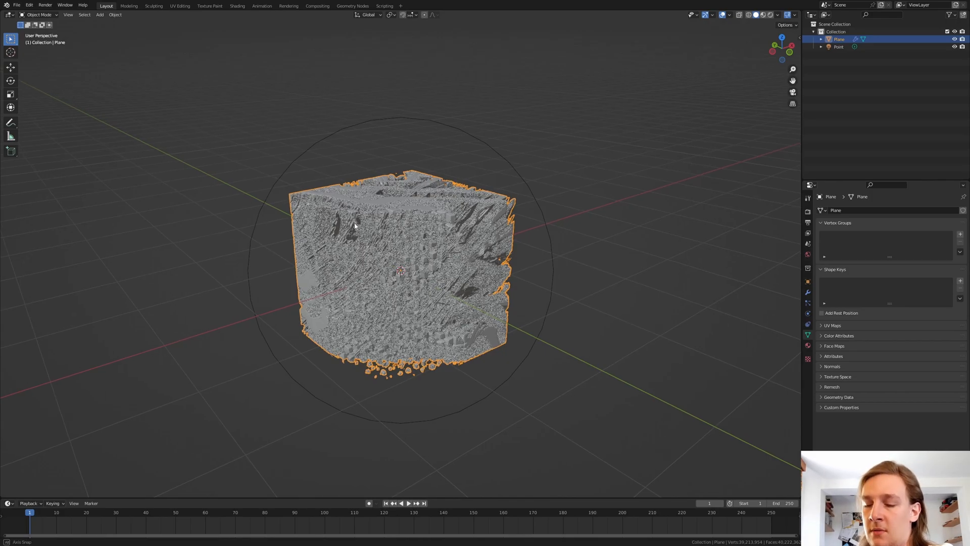
pyautogui.moveTo(266, 218); pyautogui.dragTo(384, 225, button='middle')
pyautogui.scroll(5, 385, 224)
pyautogui.press('KP_1')
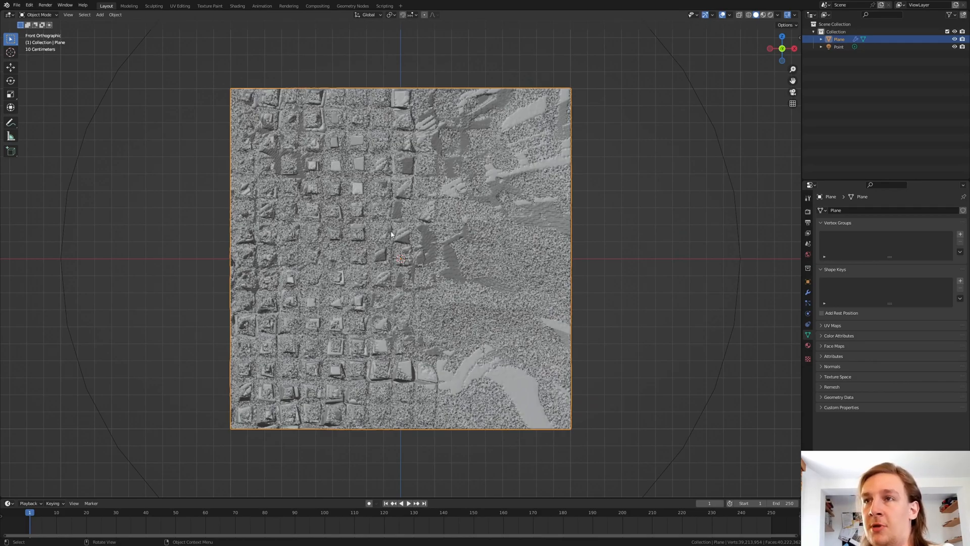
pyautogui.moveTo(391, 234); pyautogui.dragTo(455, 266, button='middle')
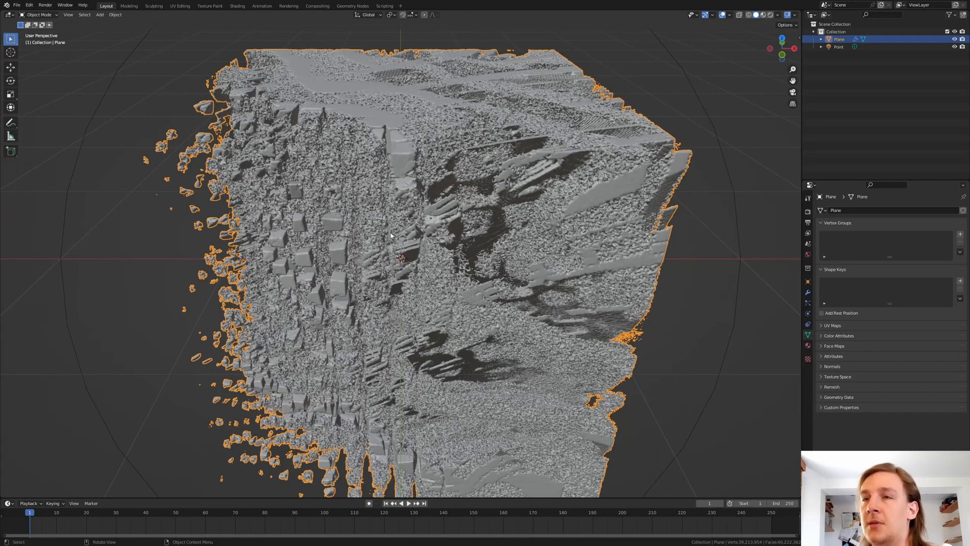
pyautogui.moveTo(391, 235)
pyautogui.mouseDown(button='middle')
pyautogui.moveTo(409, 250)
pyautogui.moveTo(390, 235)
pyautogui.mouseUp(button='middle')
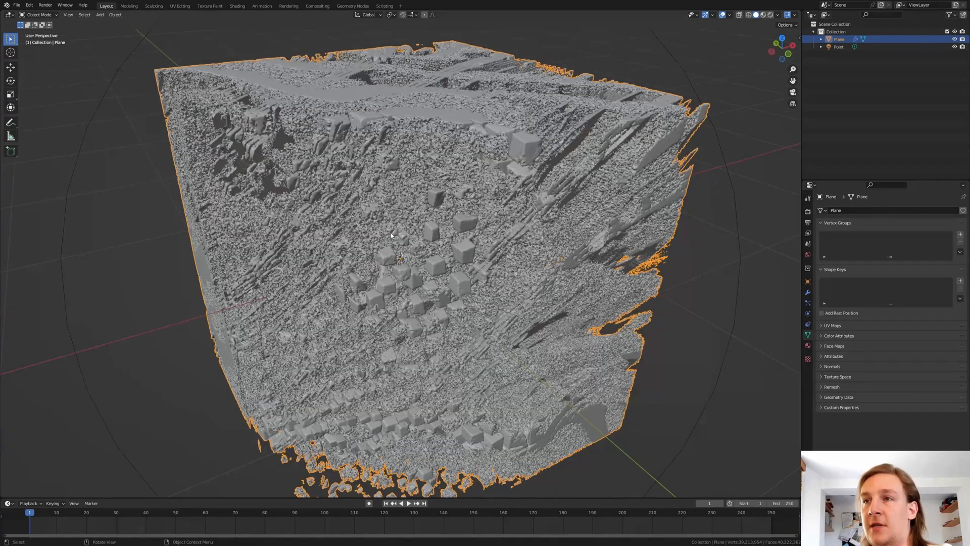
# - Add a camera, look through it and pull it back along its depth axis
pyautogui.hotkey('shift', 'a')
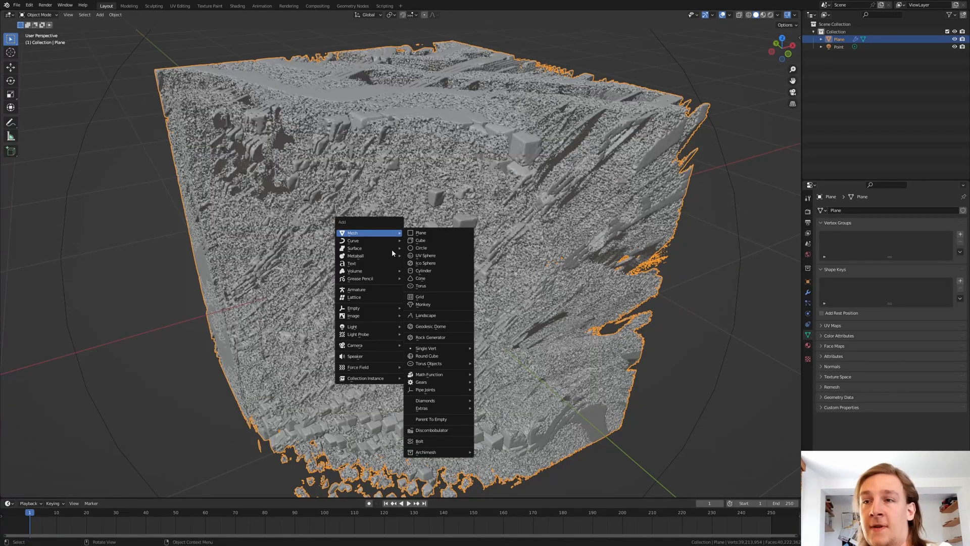
pyautogui.click(413, 345)
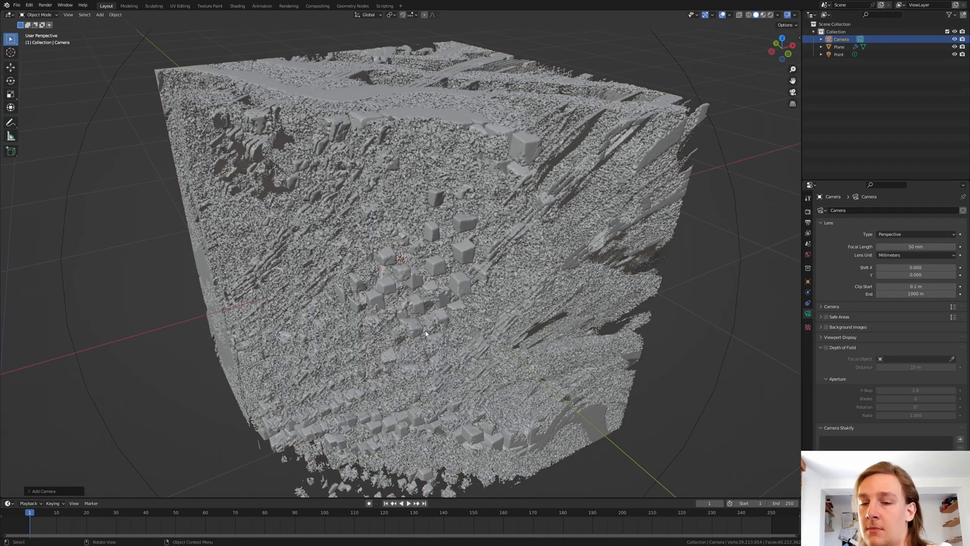
pyautogui.press('ctrl+alt+KP_0')
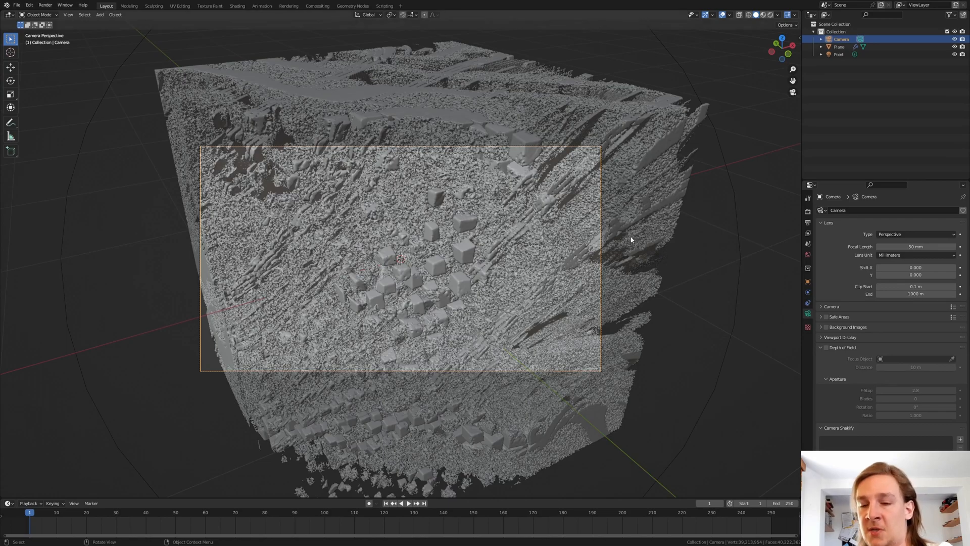
pyautogui.press('g')
pyautogui.press('z')
pyautogui.press('z')
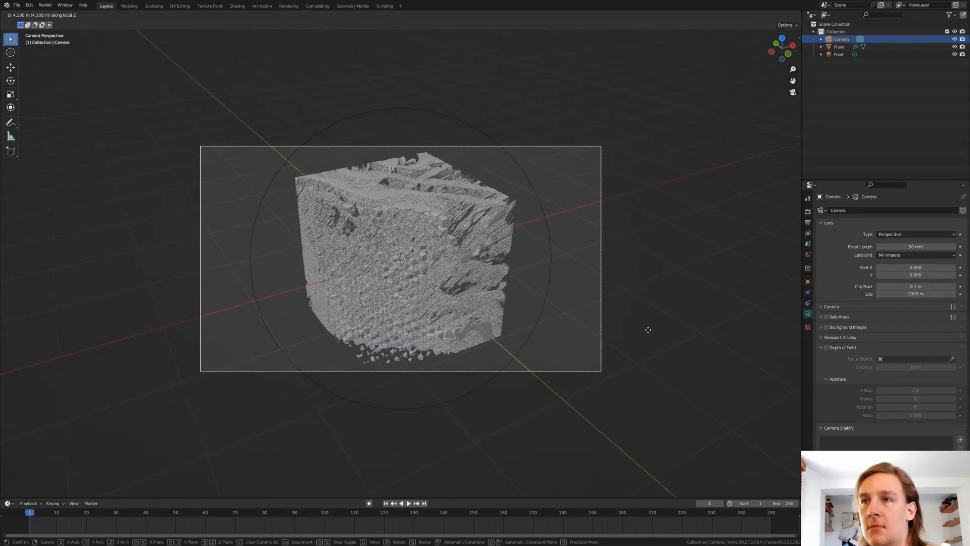
pyautogui.click(640, 317)
# - Move the camera in along its local Z to frame a close-up of the cube's front face
pyautogui.press('g')
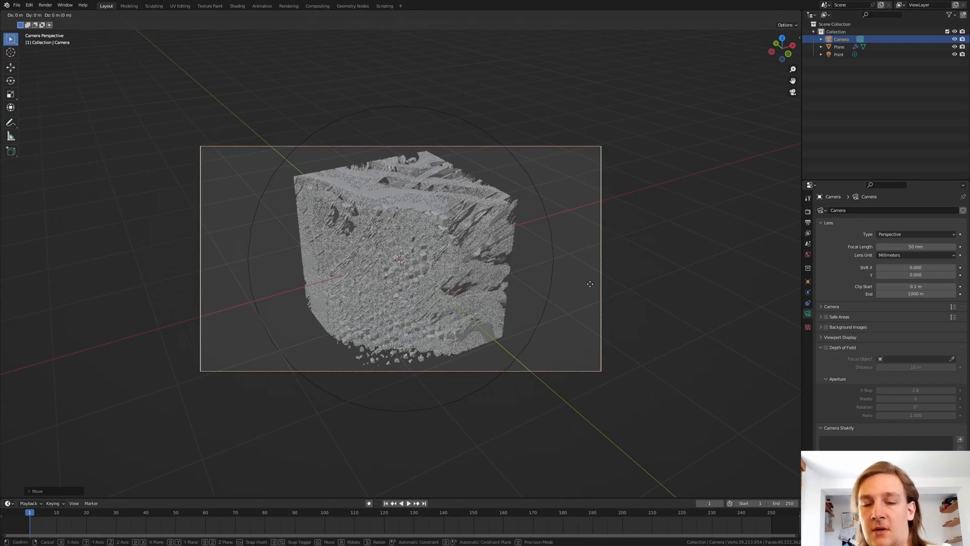
pyautogui.press('z')
pyautogui.press('z')
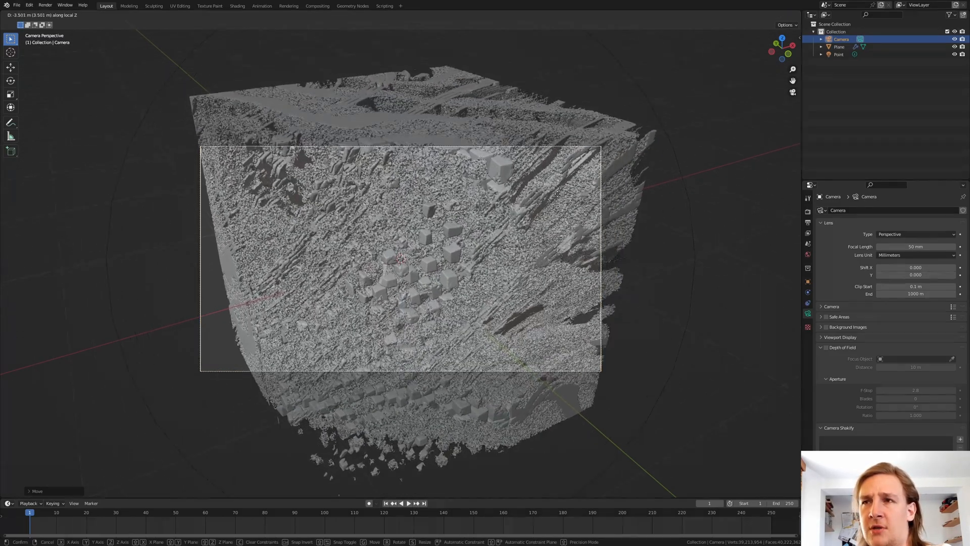
pyautogui.press('z')
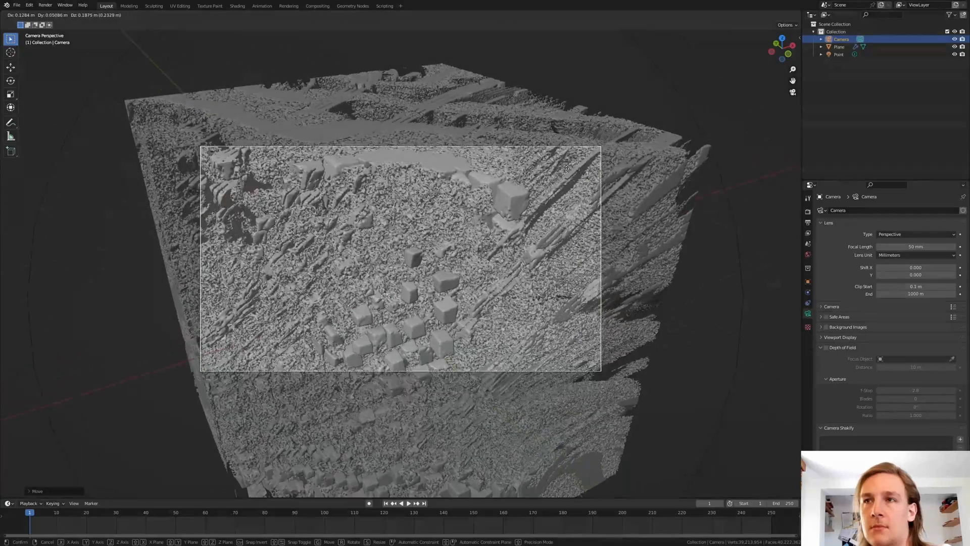
pyautogui.click(565, 164)
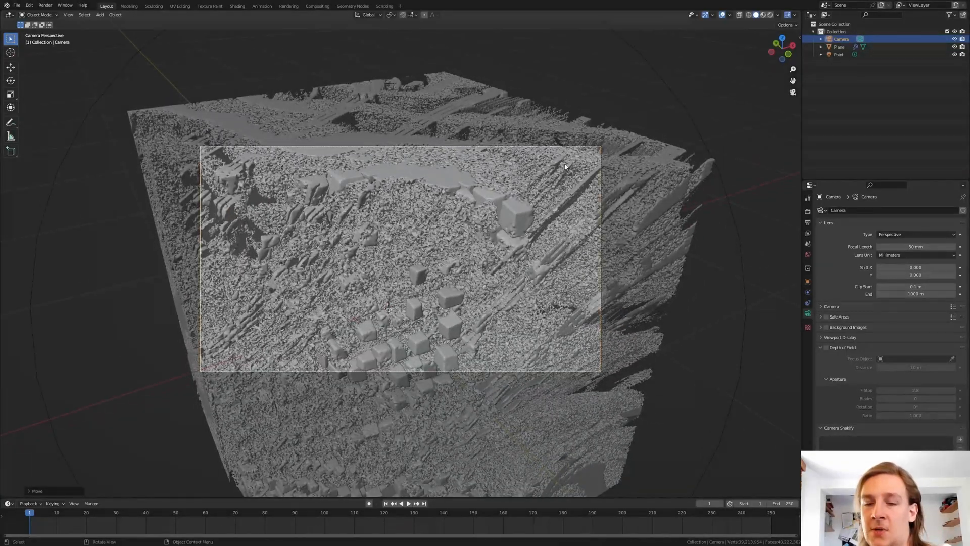
pyautogui.hotkey('shift', 'a')
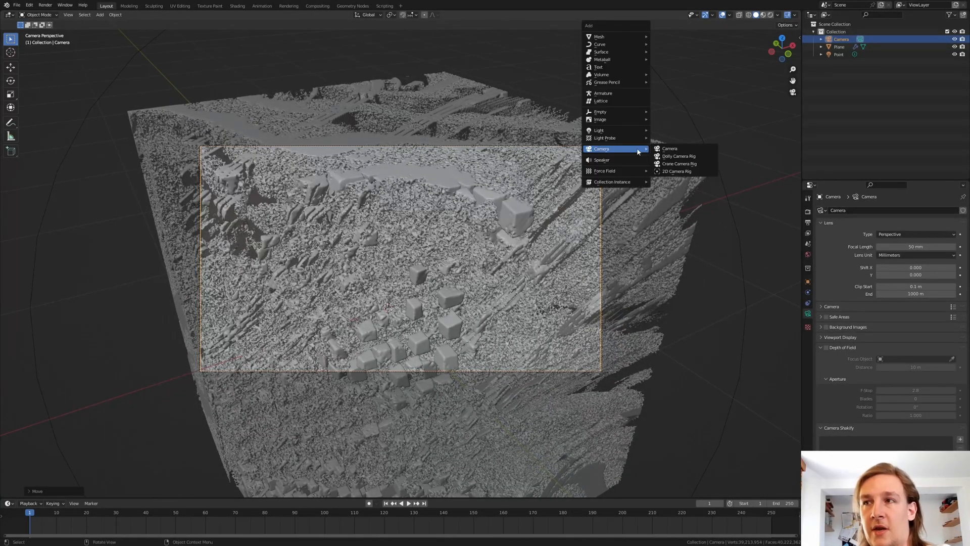
pyautogui.moveTo(601, 112)
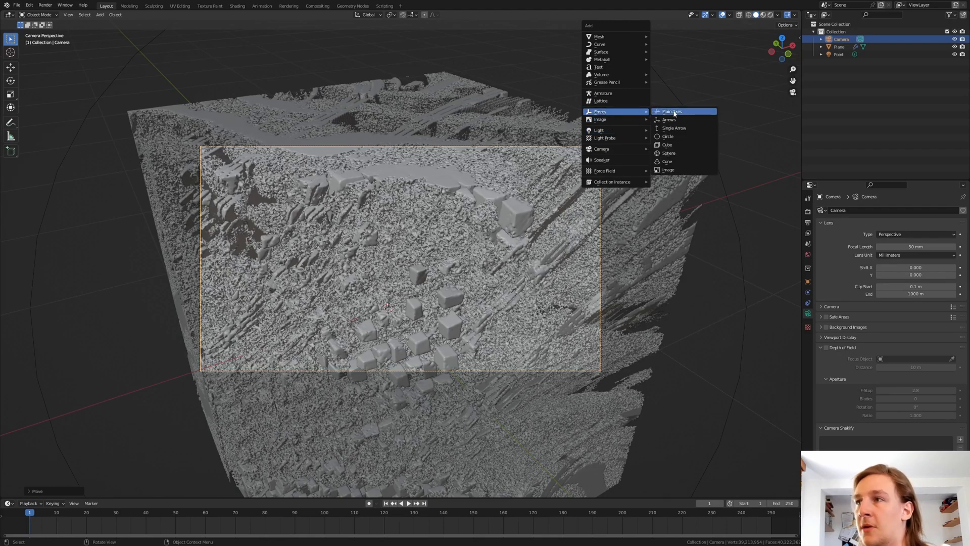
# - Add a plain-axes empty and move it onto the cube's surface using Face Project snapping
pyautogui.click(673, 113)
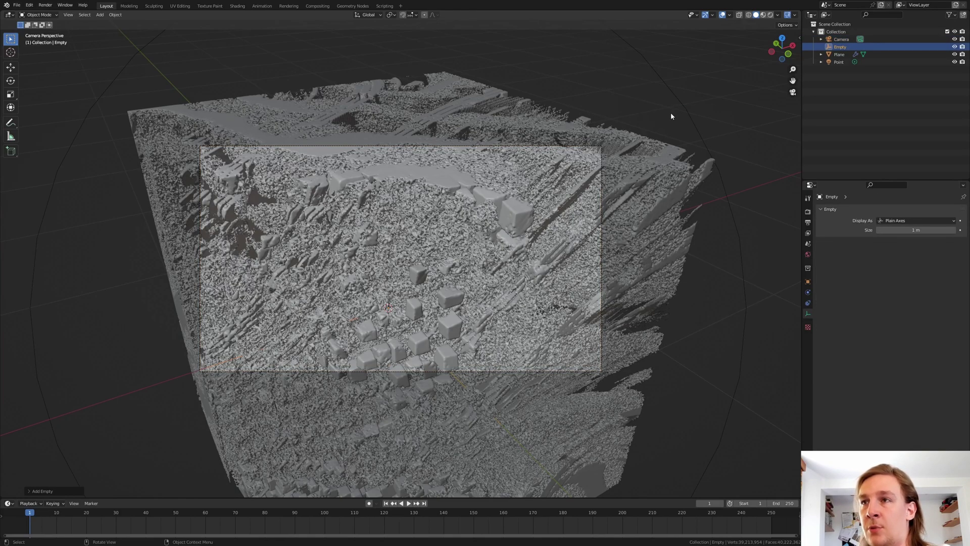
pyautogui.click(412, 15)
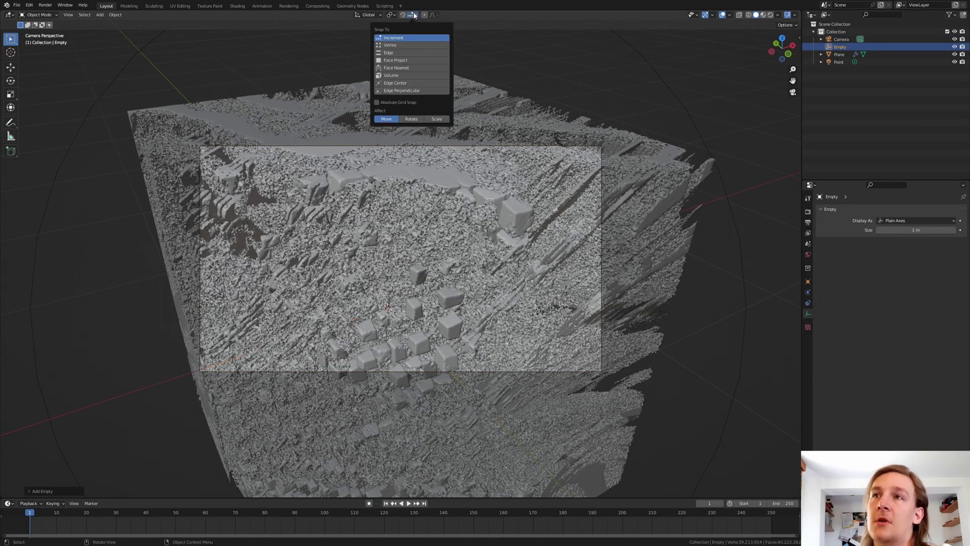
pyautogui.click(405, 60)
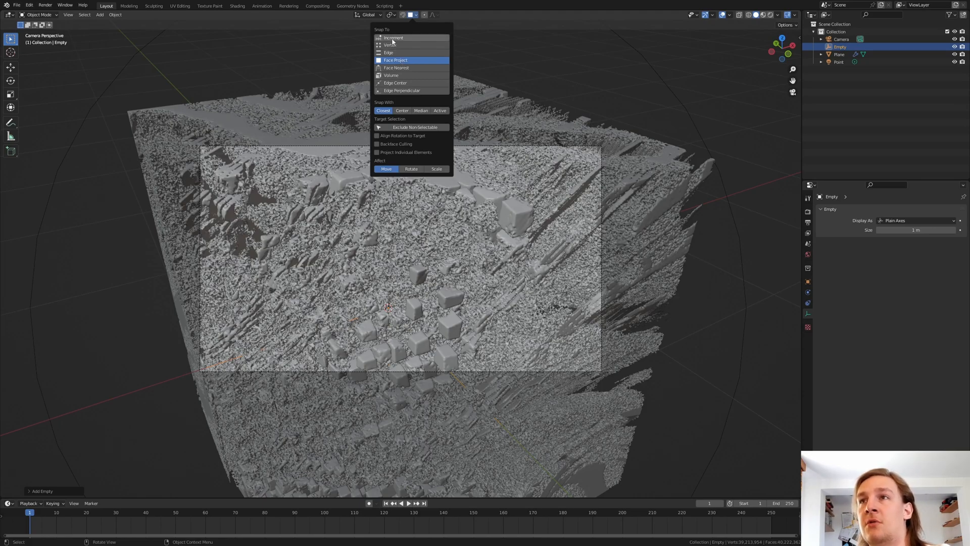
pyautogui.press('g')
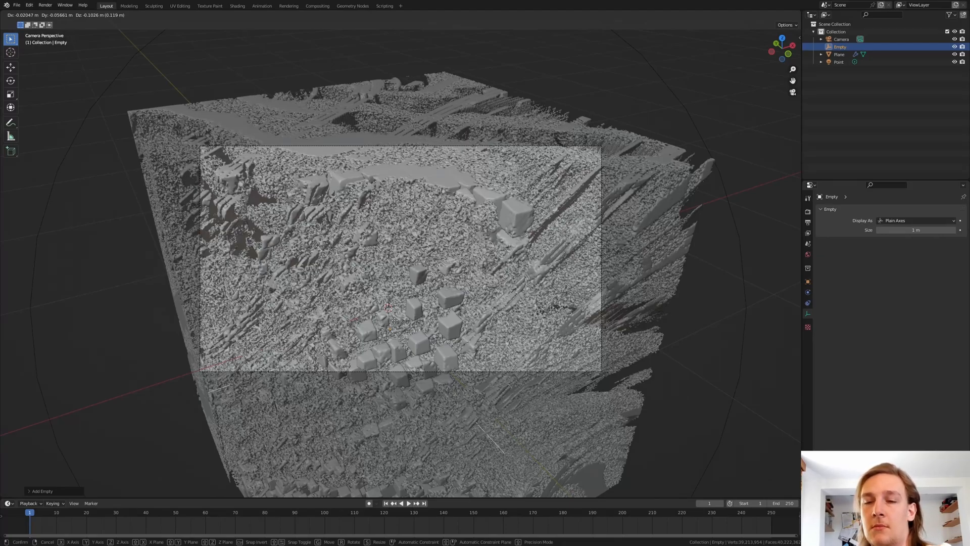
pyautogui.press('ctrl')
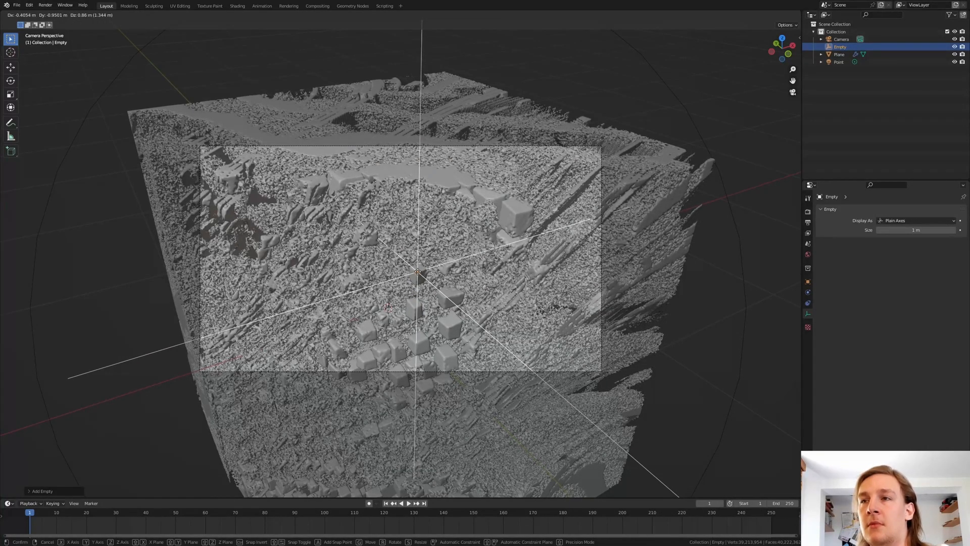
pyautogui.click(419, 271)
# - Restore Increment snapping and select the camera for editing
pyautogui.click(414, 14)
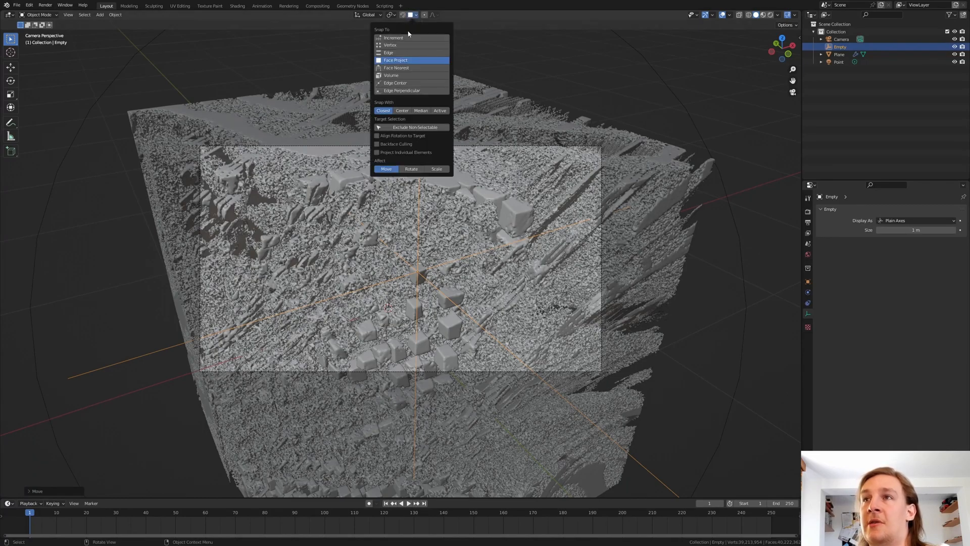
pyautogui.click(405, 38)
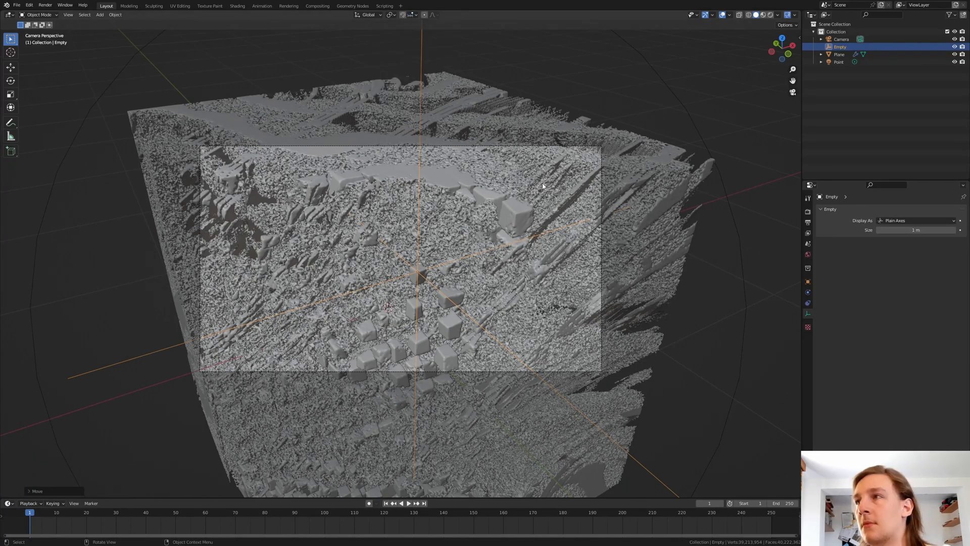
pyautogui.click(778, 15)
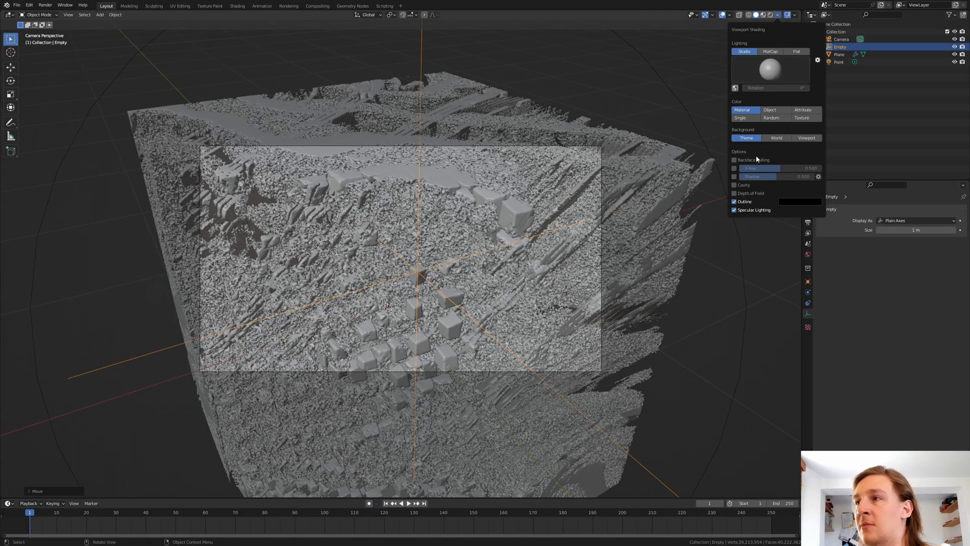
pyautogui.click(565, 148)
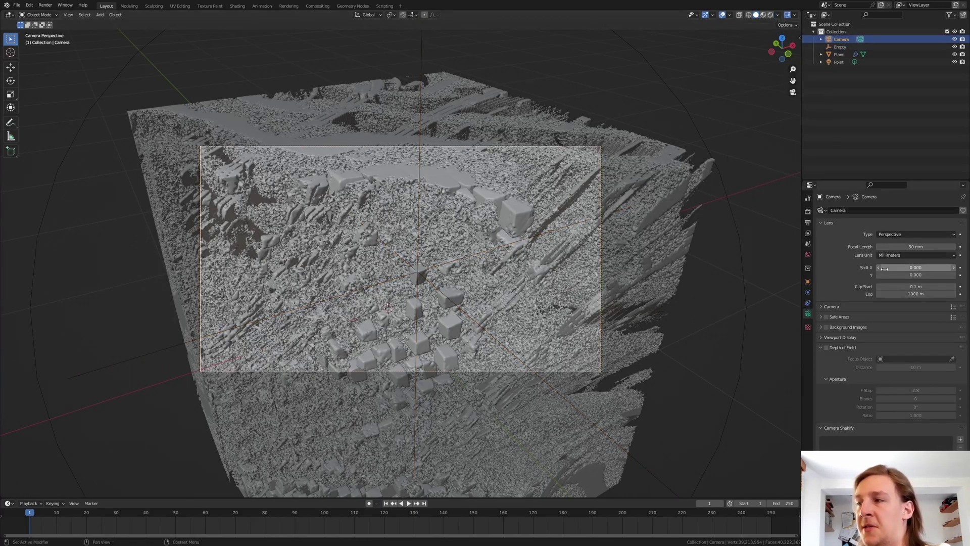
# - Enable depth of field focused on the Empty with 16 blades and F-stop 1.2
pyautogui.click(827, 347)
pyautogui.click(934, 361)
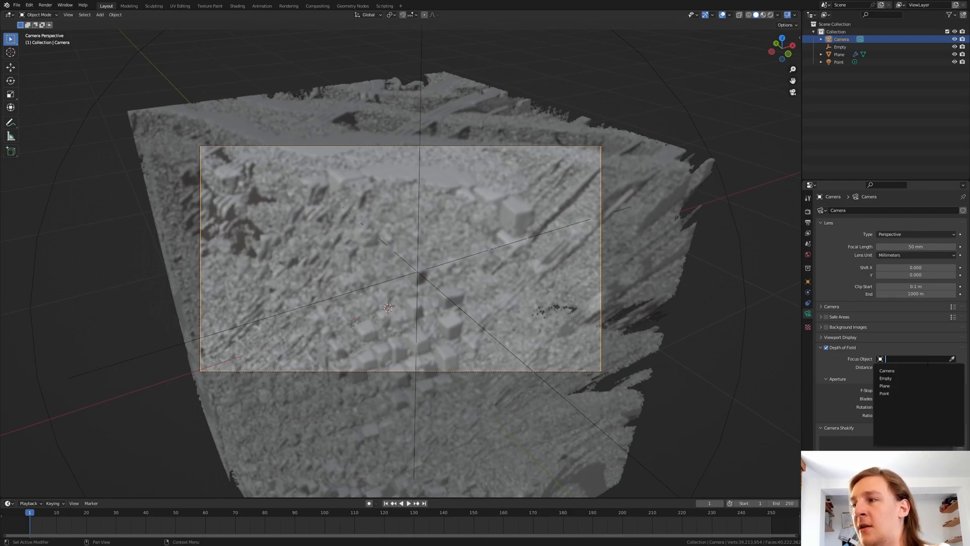
pyautogui.click(898, 372)
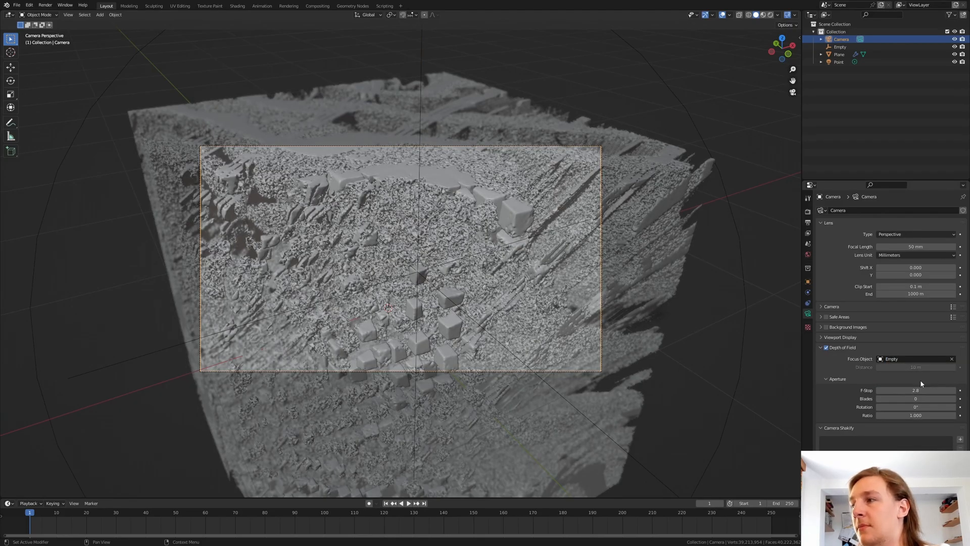
pyautogui.moveTo(915, 398); pyautogui.dragTo(933, 398)
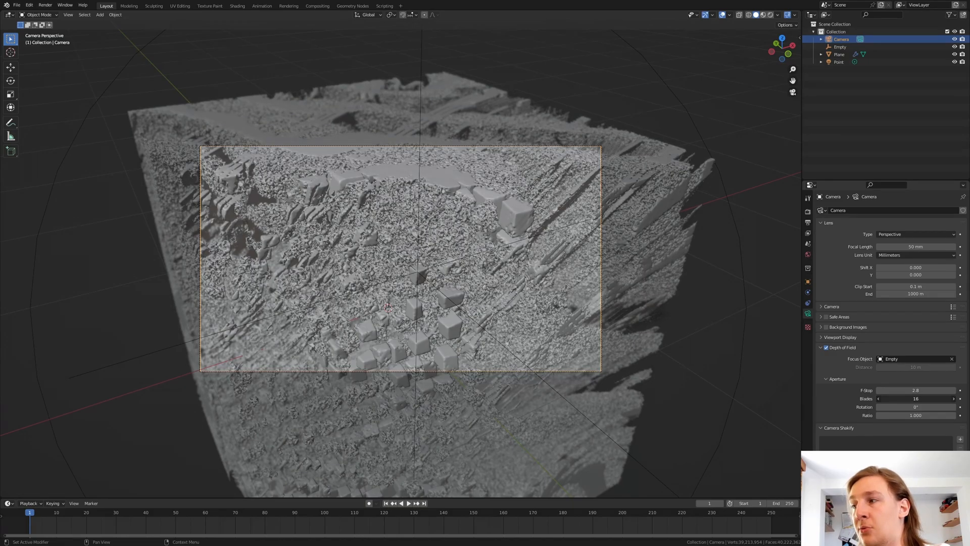
pyautogui.doubleClick(916, 389)
pyautogui.write('1.5')
pyautogui.press('Return')
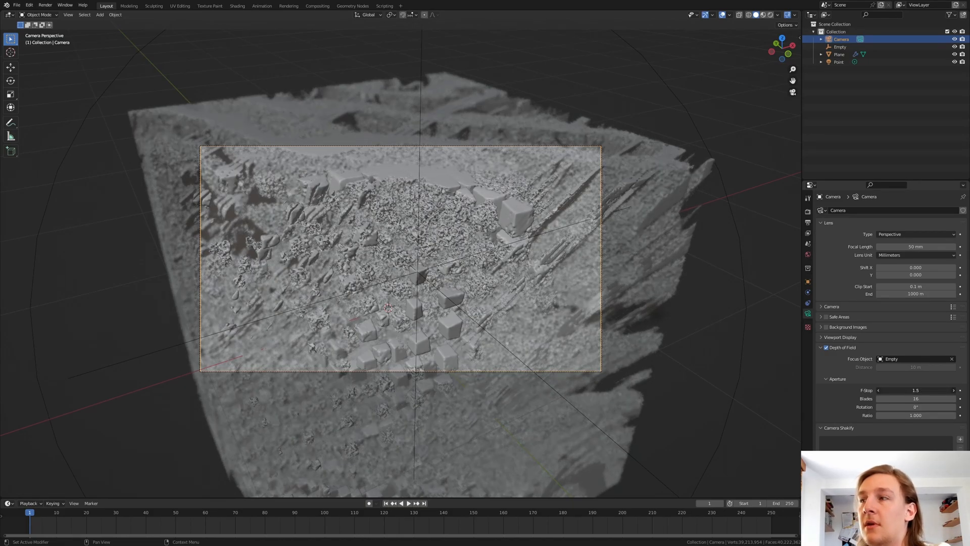
pyautogui.moveTo(916, 390)
pyautogui.mouseDown()
pyautogui.moveTo(902, 389)
pyautogui.moveTo(924, 390)
pyautogui.mouseUp()
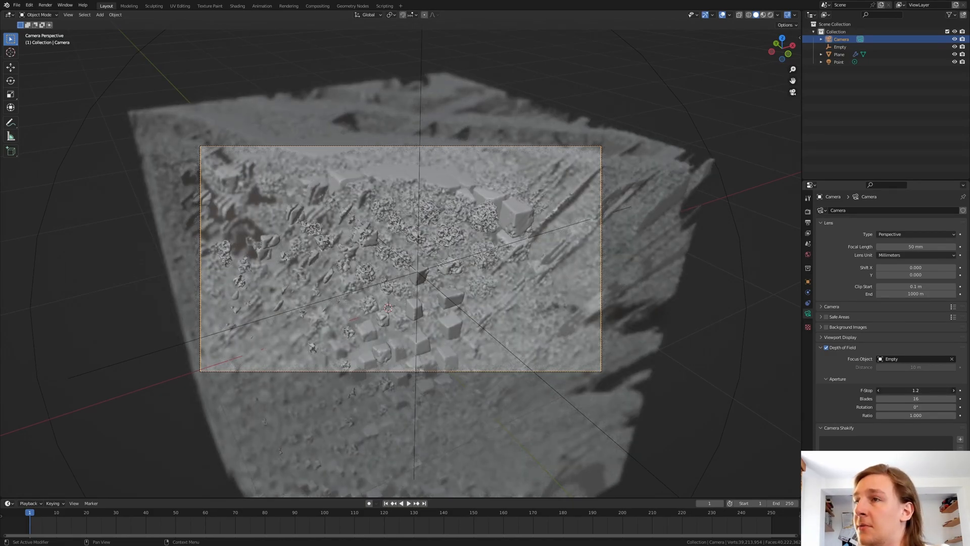